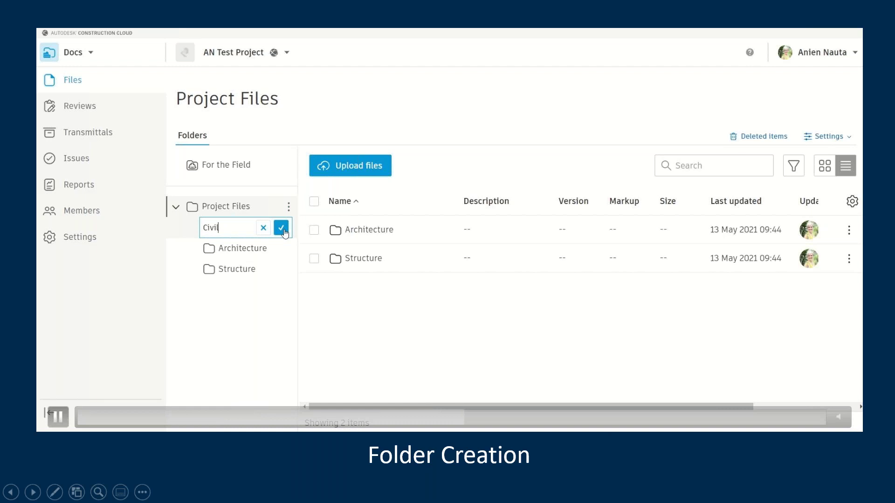
Add a subfolder named MEP under Project Files.
click(289, 206)
click(287, 229)
text(MEP)
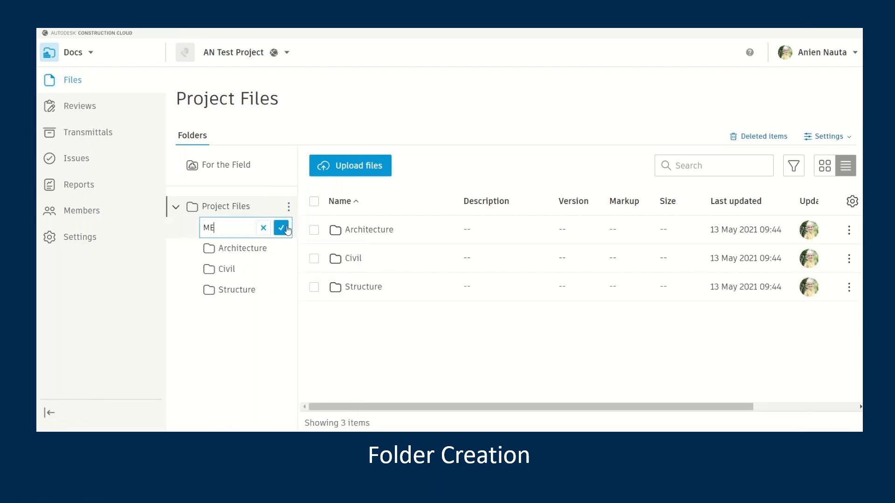
click(288, 229)
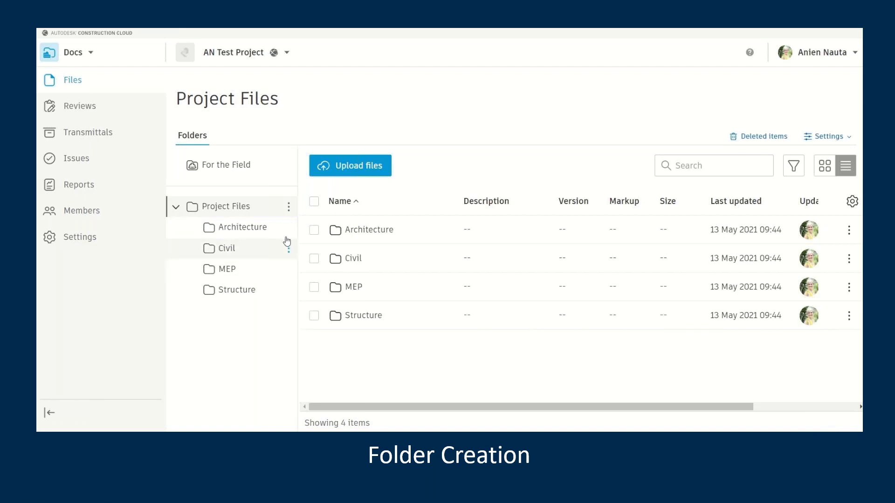
Add a subfolder named IFC inside the Architecture folder.
click(289, 228)
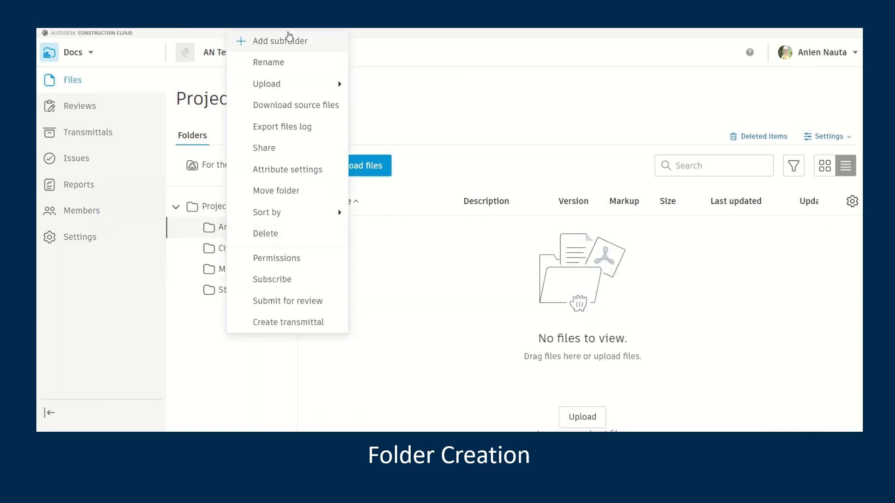
click(285, 41)
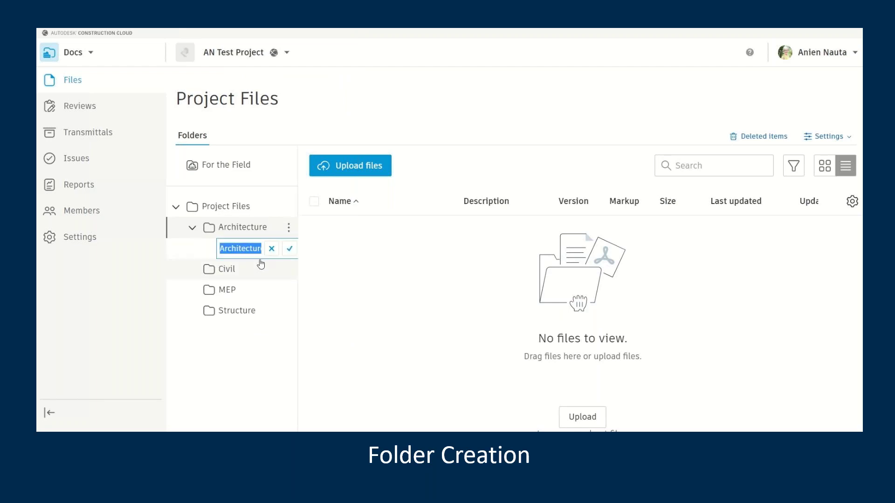
text(IFC)
click(290, 249)
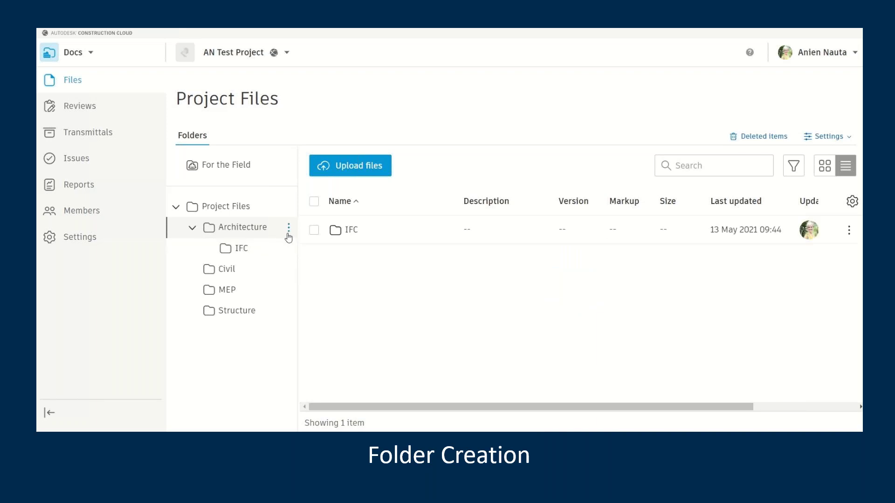
Add a second subfolder named DWG's inside the Architecture folder.
click(289, 229)
click(314, 47)
text(AN)
key(BackSpace)
key(BackSpace)
text(DWG's)
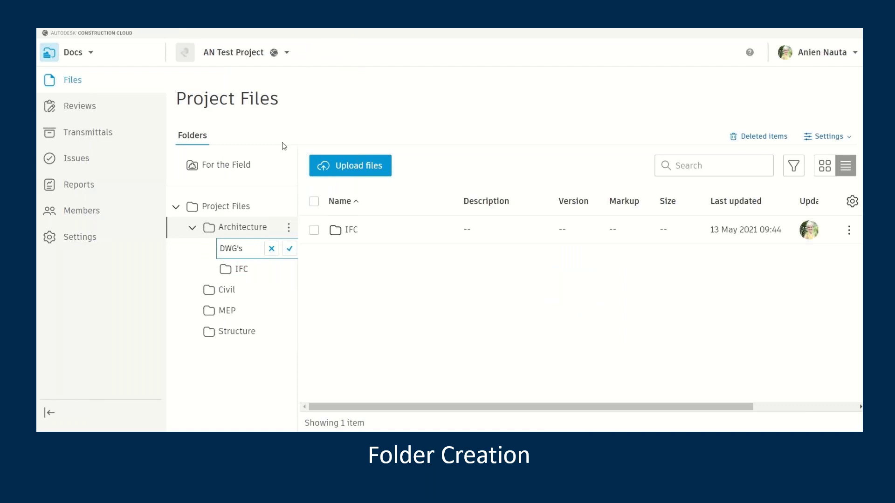
click(291, 249)
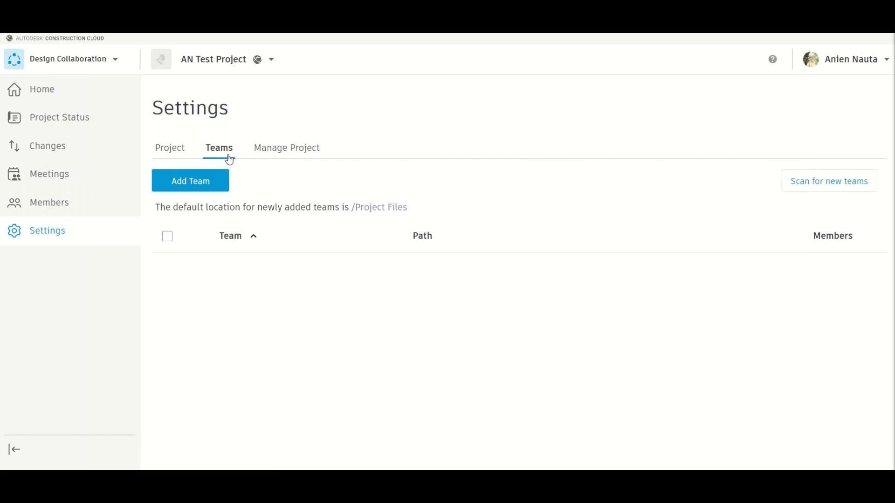
Begin team setup in Design Collaboration, keeping the default Shared folder location /Project Files/Shared.
click(218, 184)
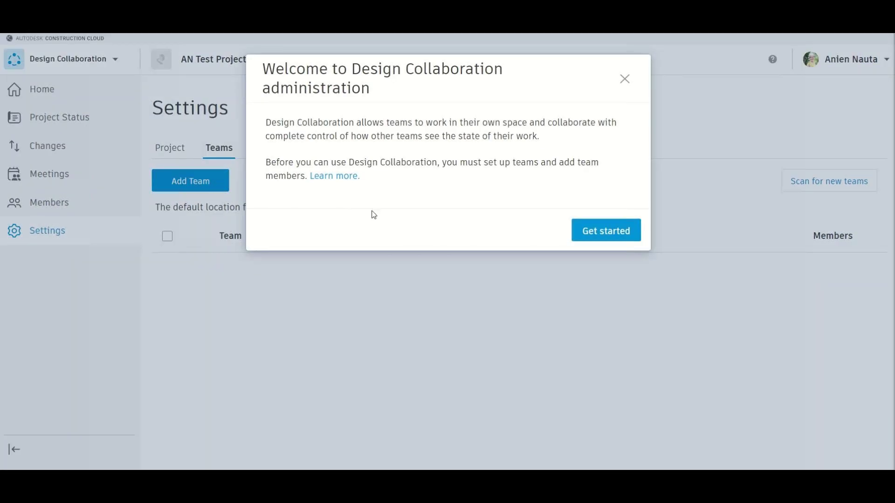
click(605, 233)
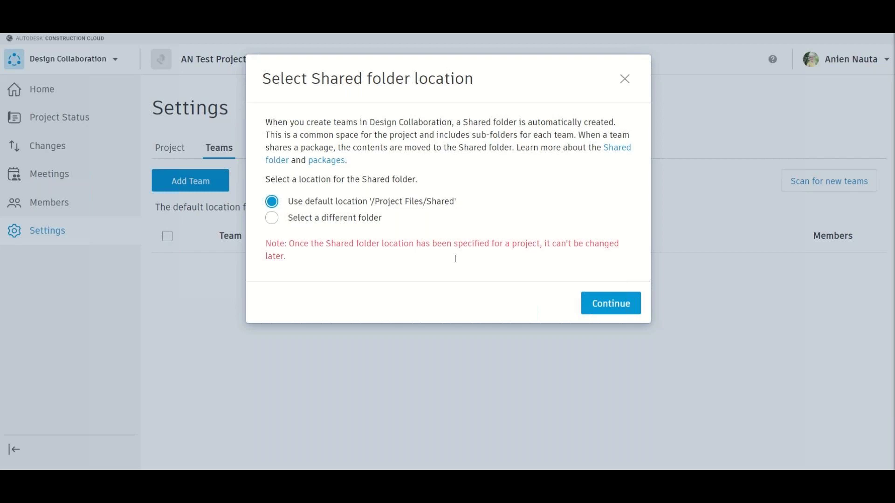
click(607, 308)
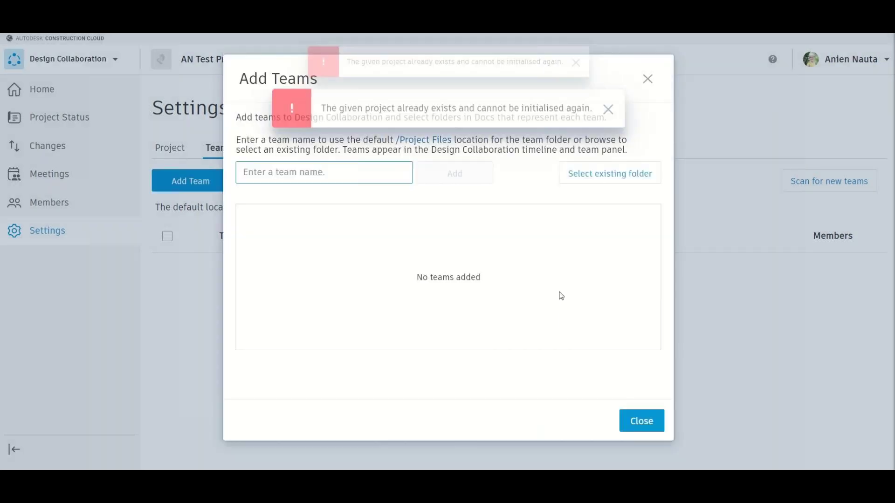
click(609, 63)
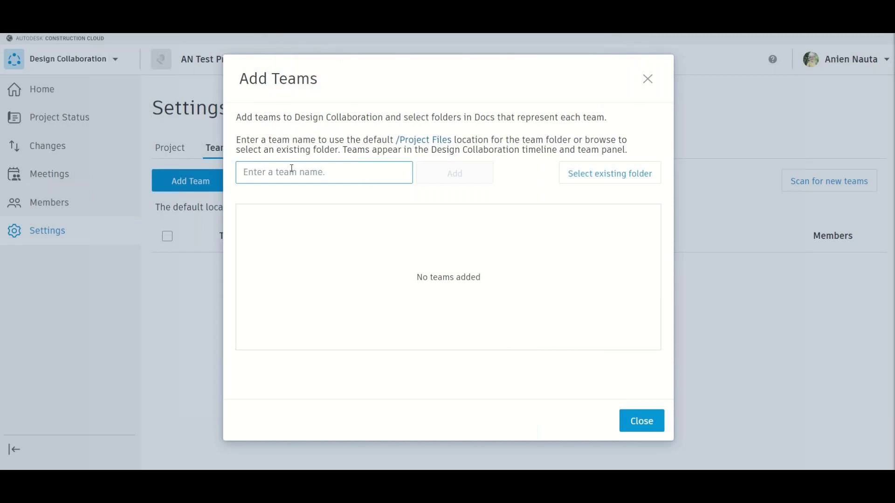
Add a team based on the existing Architecture folder in Project Files.
click(636, 181)
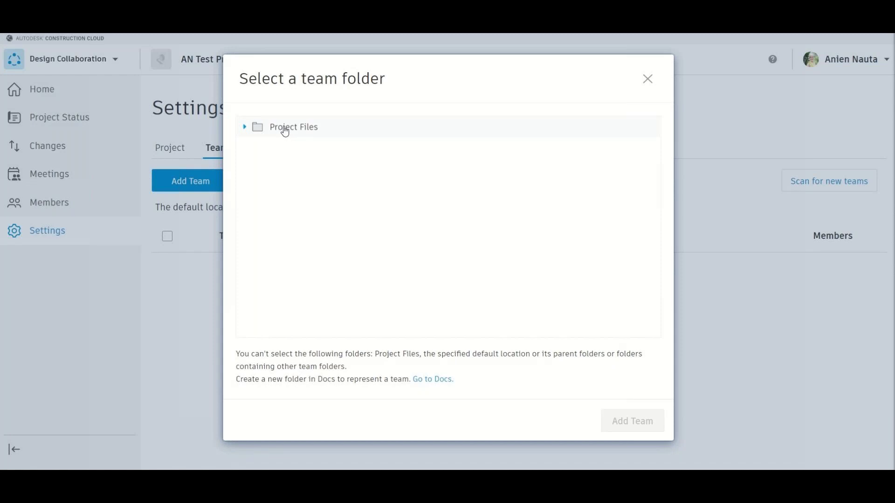
click(245, 128)
click(305, 149)
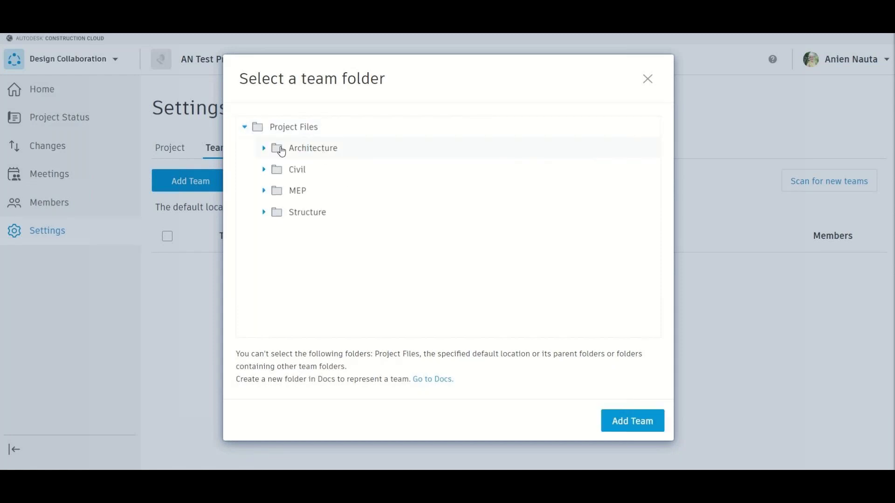
click(639, 423)
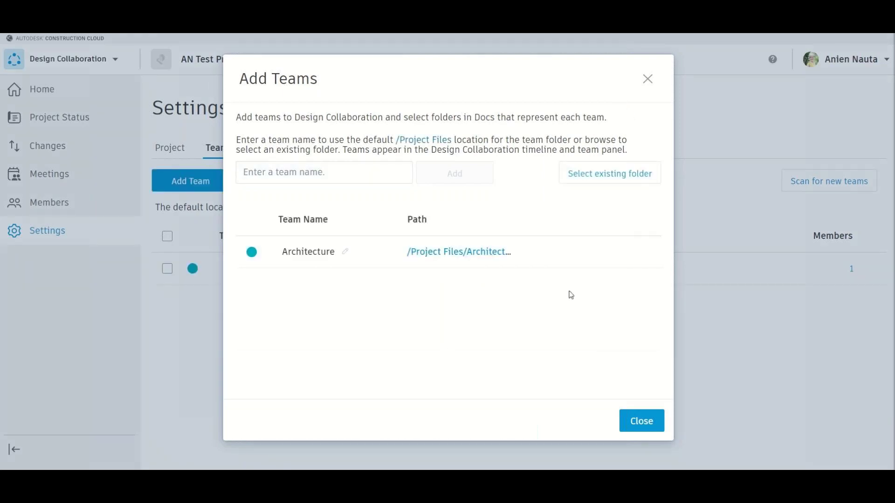
Add a team based on the existing Civil folder in Project Files.
click(608, 180)
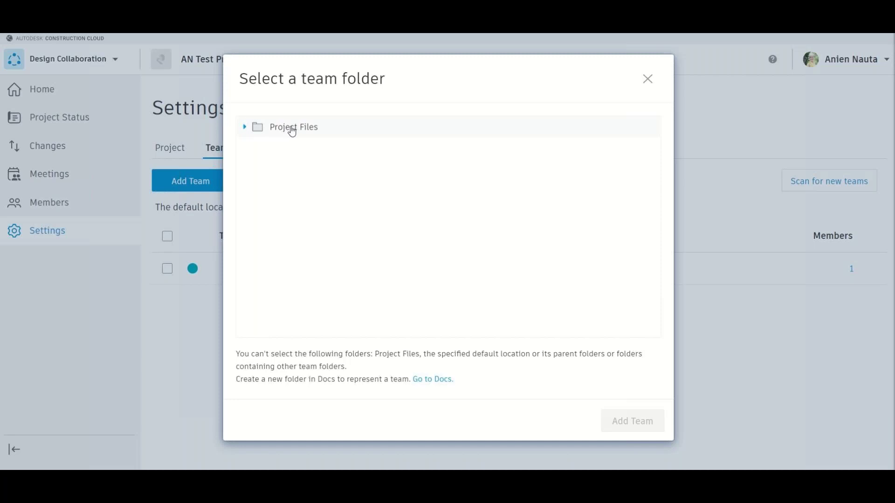
click(245, 130)
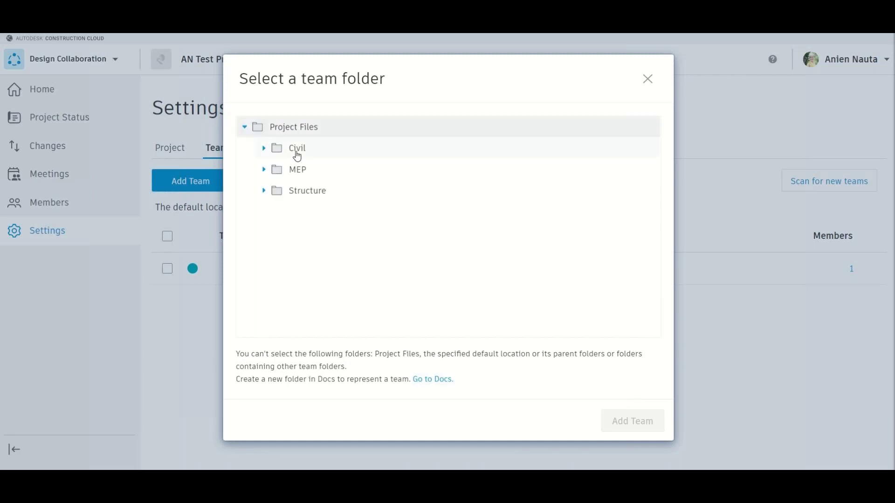
click(273, 153)
click(622, 422)
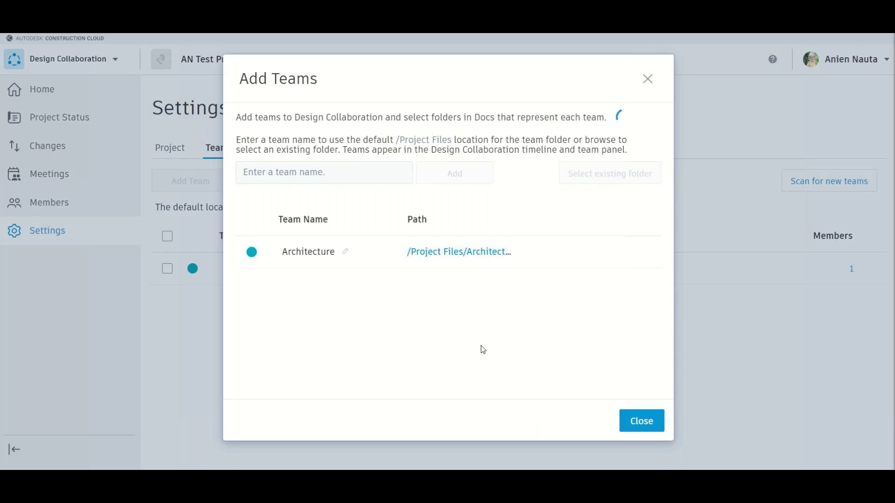
Add a team based on the existing MEP folder in Project Files.
click(585, 177)
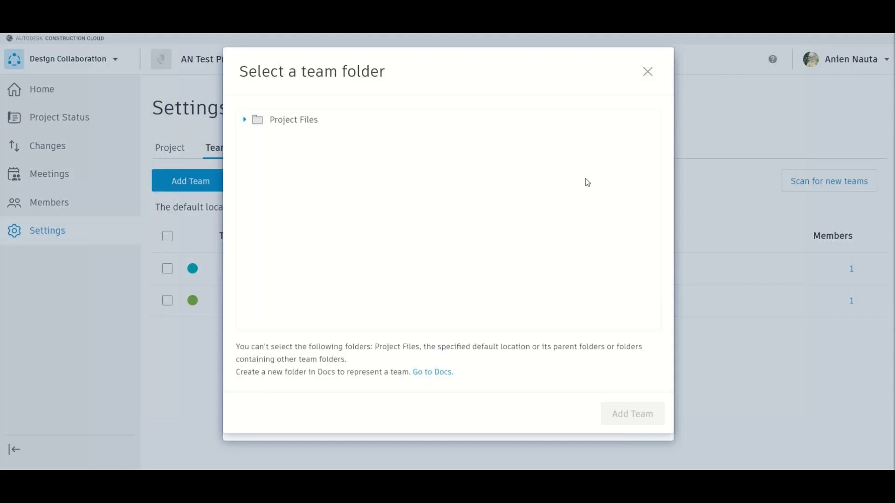
click(267, 134)
click(269, 150)
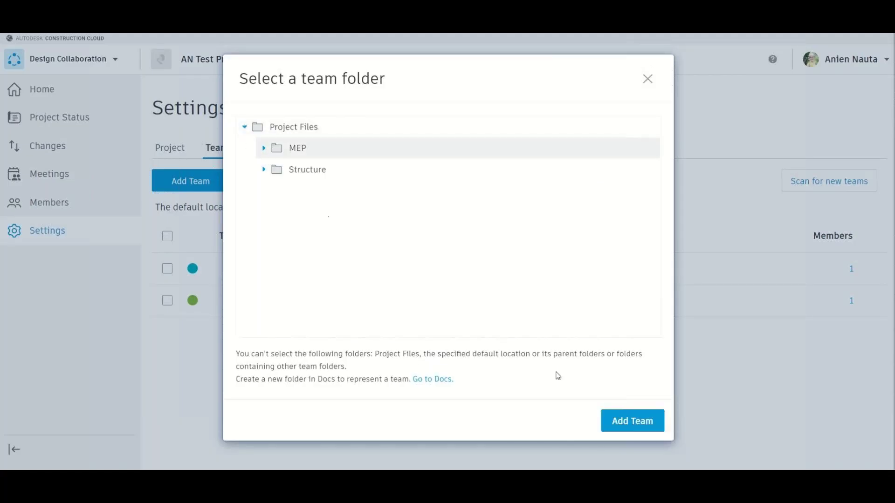
click(604, 424)
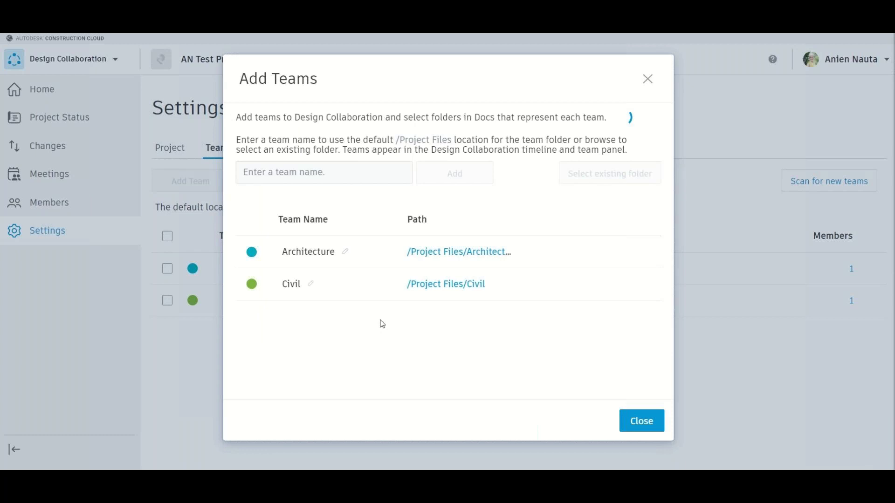
Add a team based on the existing Structure folder in Project Files and finish adding teams.
click(635, 181)
click(263, 149)
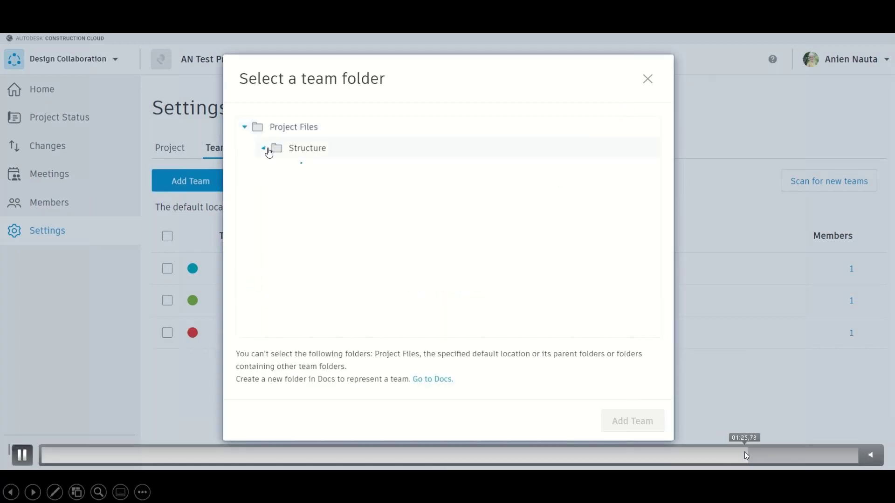
click(397, 149)
click(644, 422)
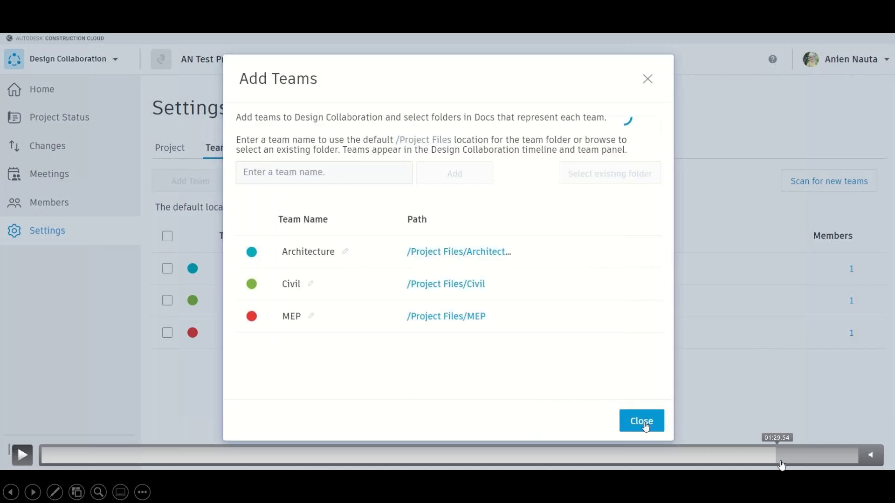
key(alt+p)
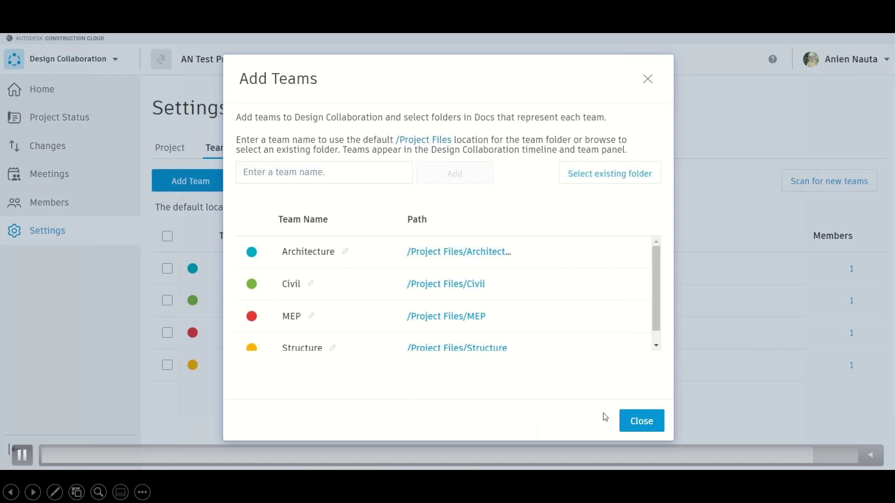
click(634, 421)
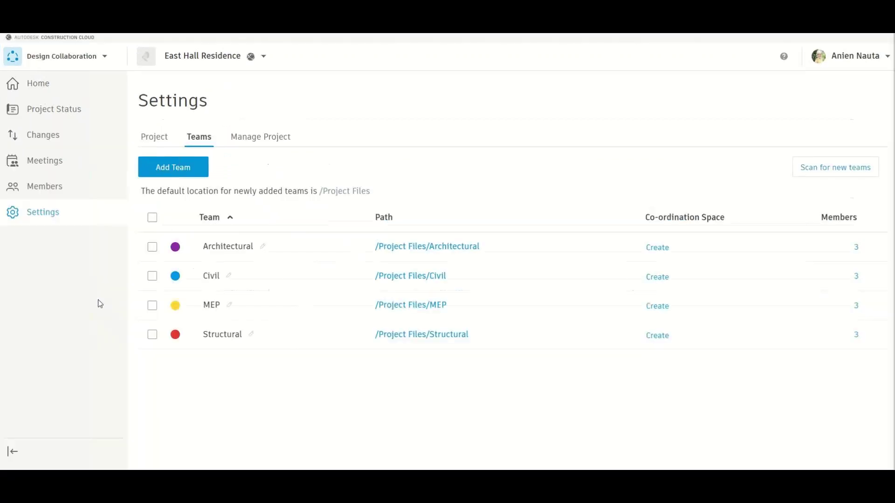
Change the Civil team's colour to green in the East Hall Residence project.
click(175, 279)
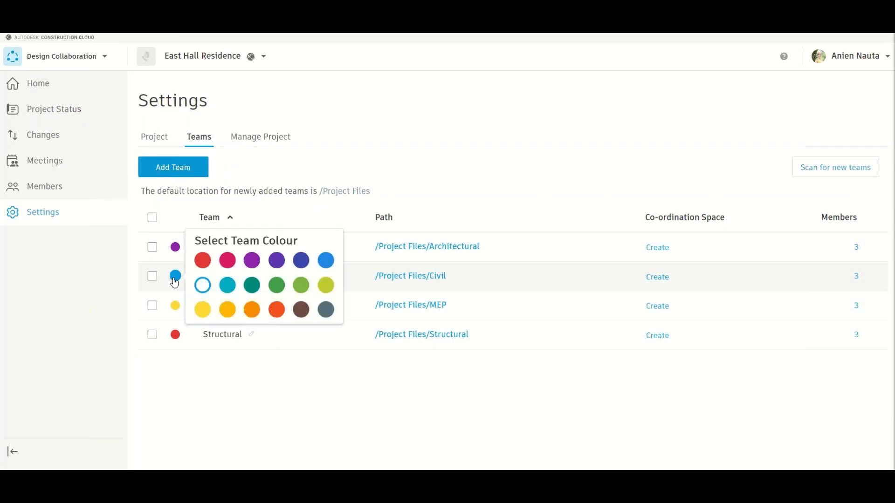
click(276, 285)
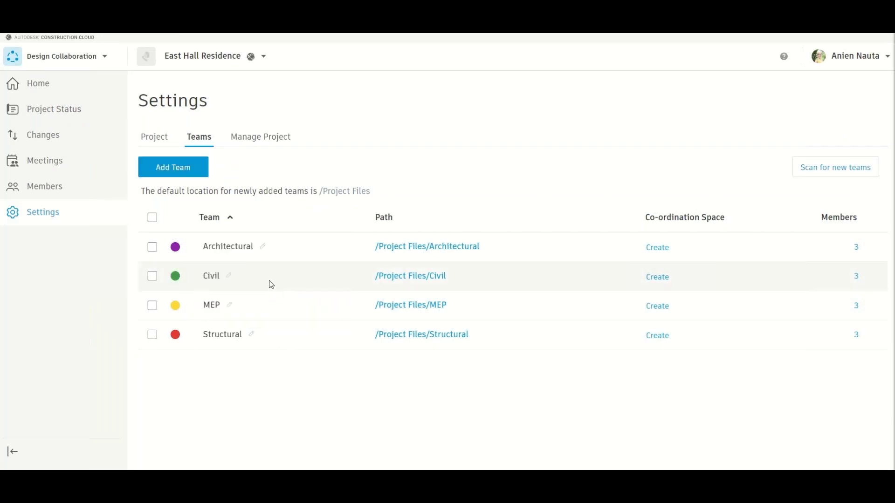
Add an existing project member to the Civil team with the Edit permission level.
click(856, 278)
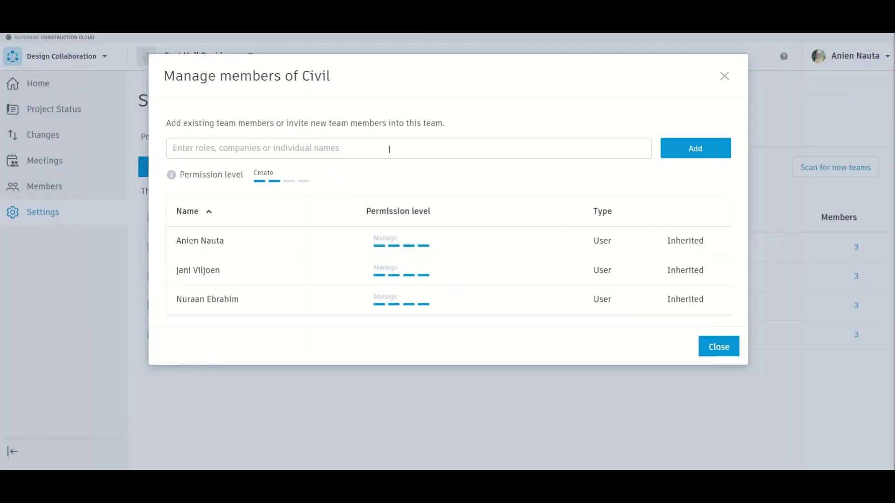
click(389, 148)
text(shuaib)
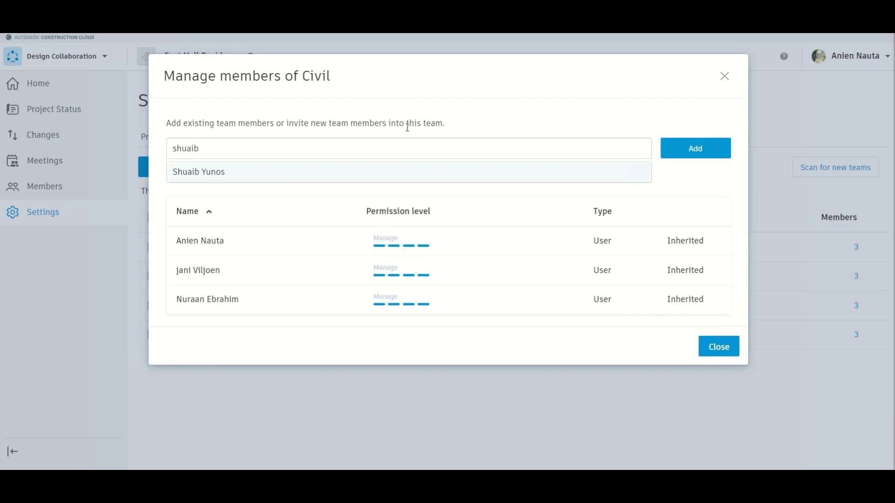
click(409, 172)
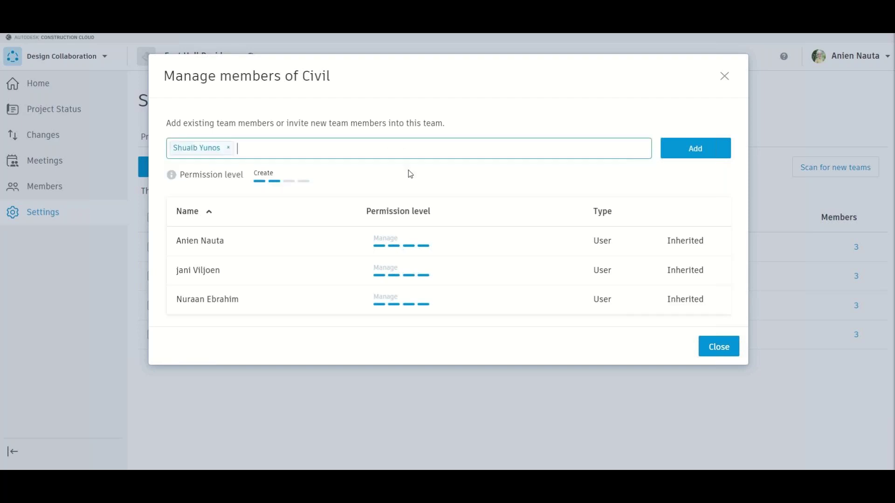
click(326, 176)
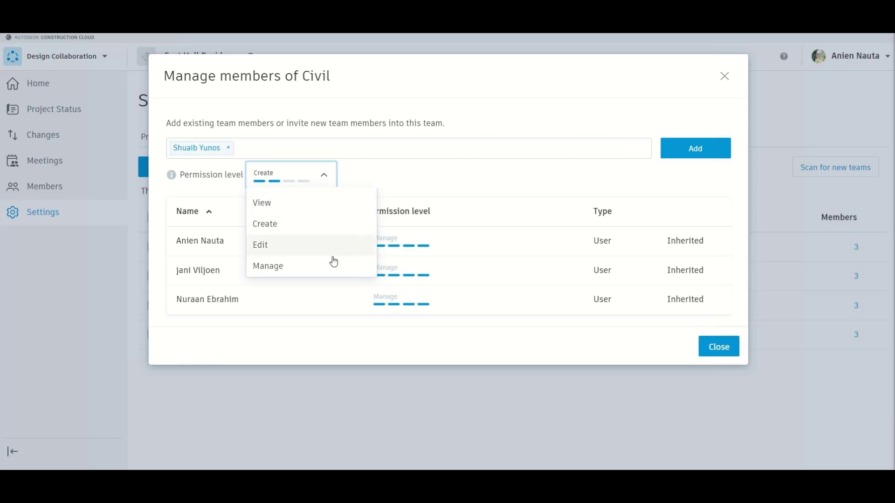
mouse_move(171, 180)
click(261, 246)
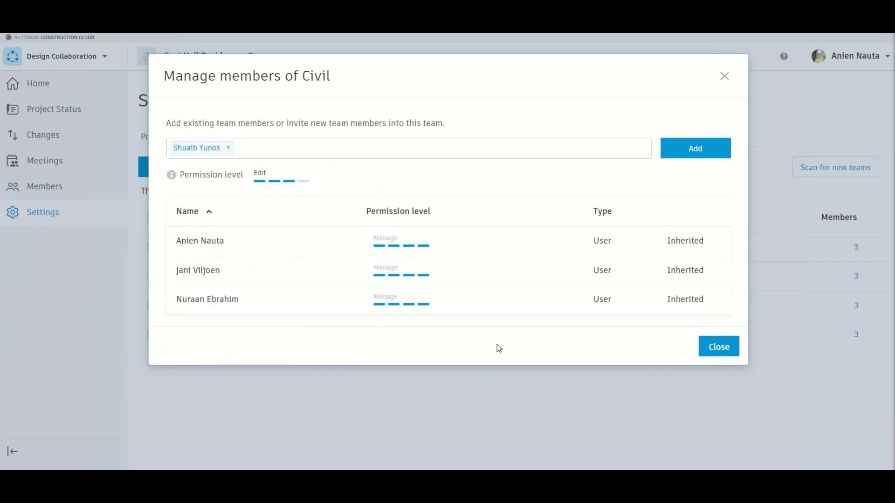
click(711, 156)
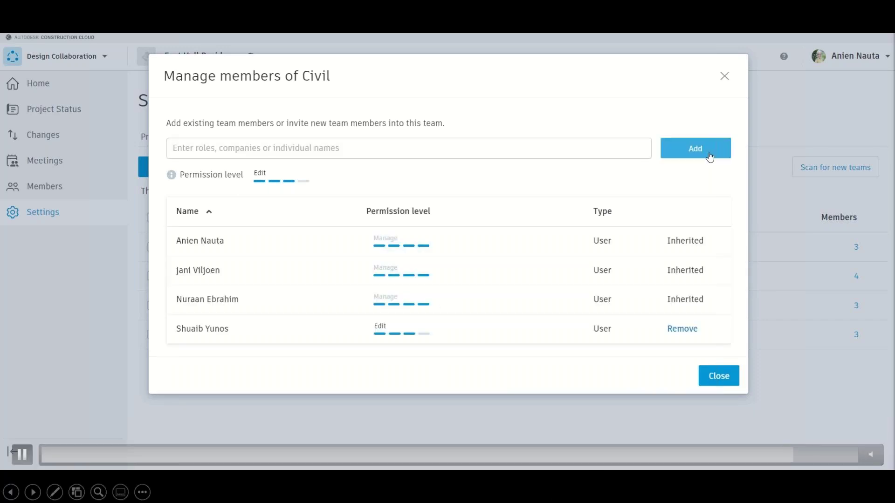
click(707, 376)
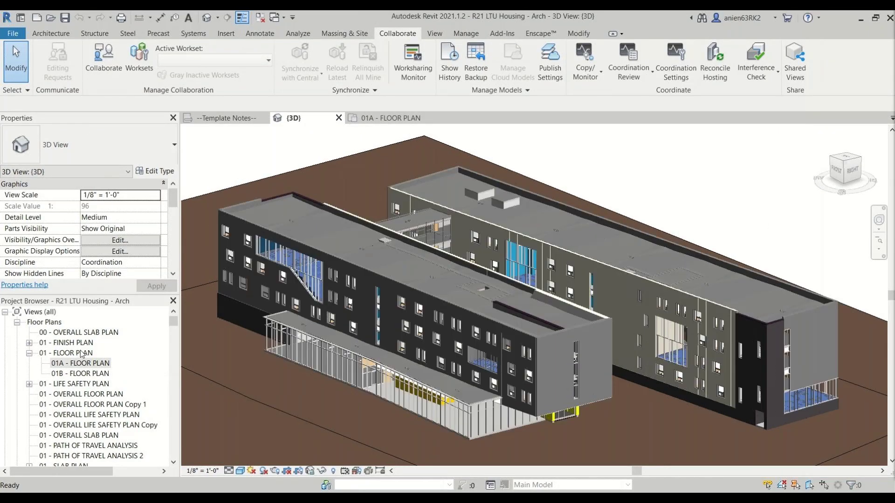
Open the 01A floor plan and start enabling collaboration for the model in BIM 360 Document Management.
double_click(89, 364)
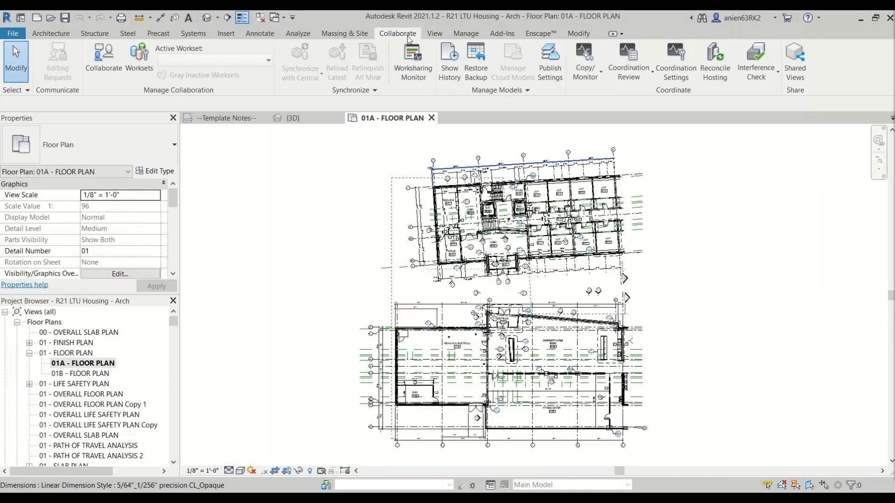
click(98, 65)
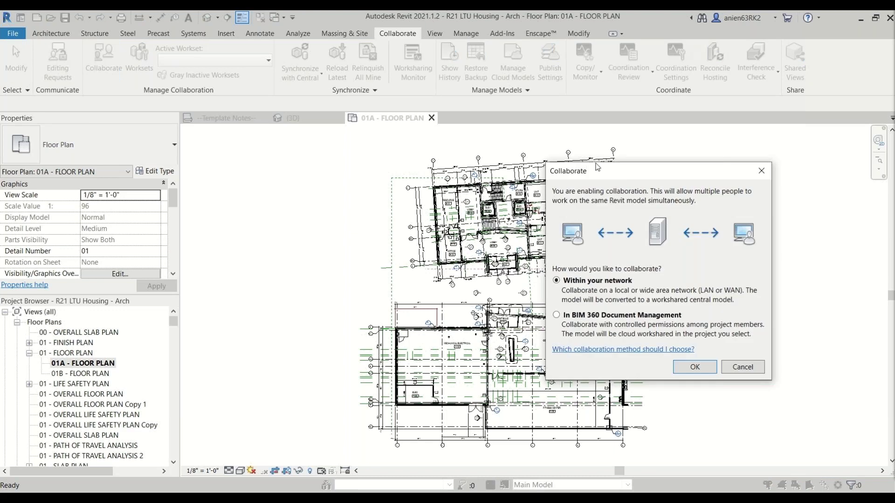
click(556, 315)
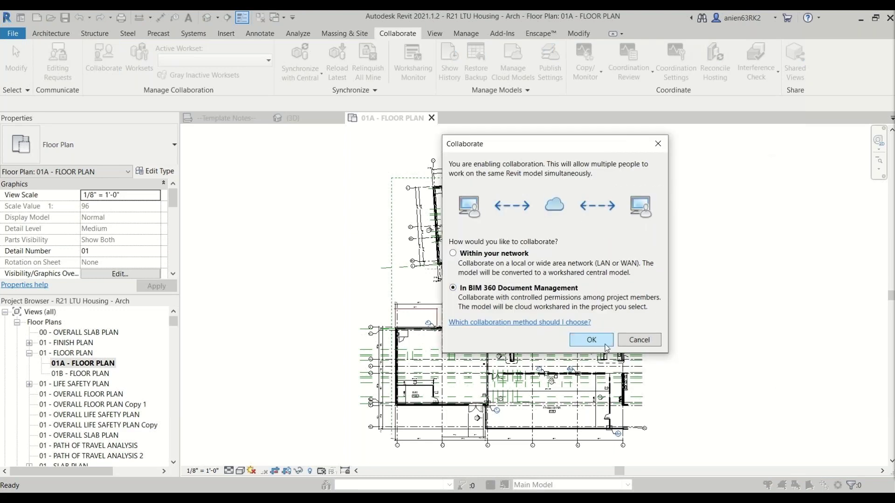
key(Return)
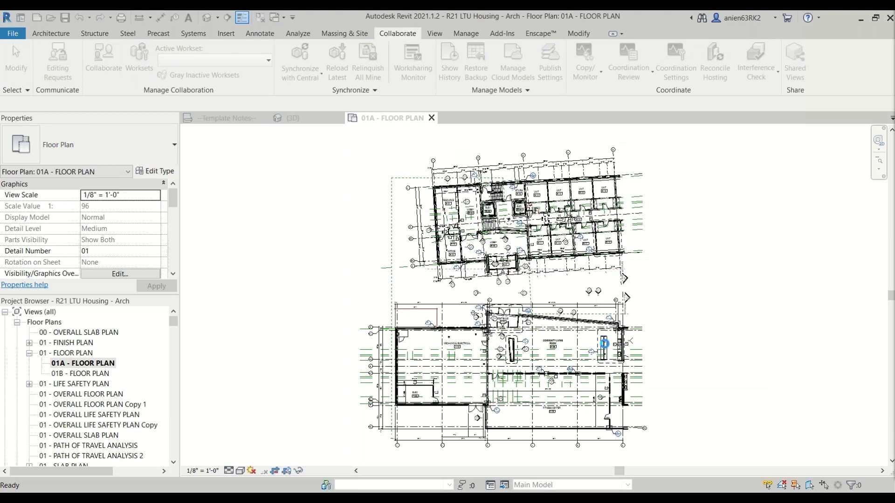
Initiate cloud collaboration with the Architectural folder under Project Files in the East Hall Residence project as the location.
double_click(427, 260)
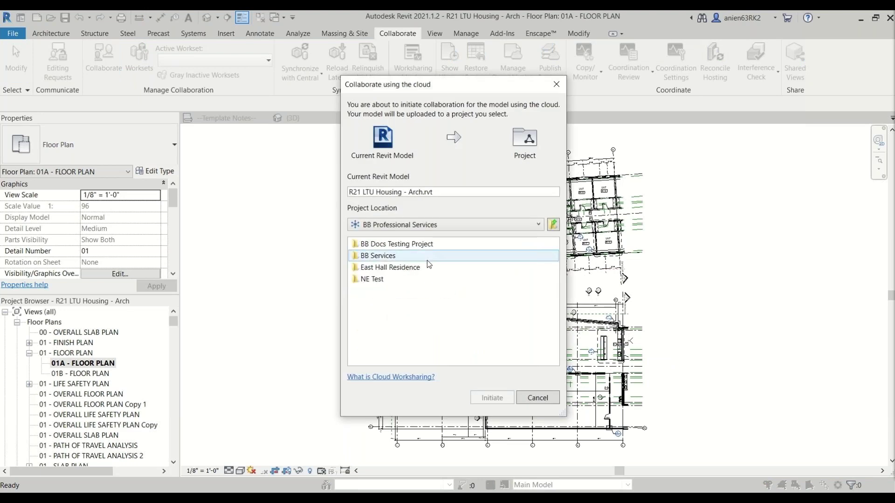
click(427, 269)
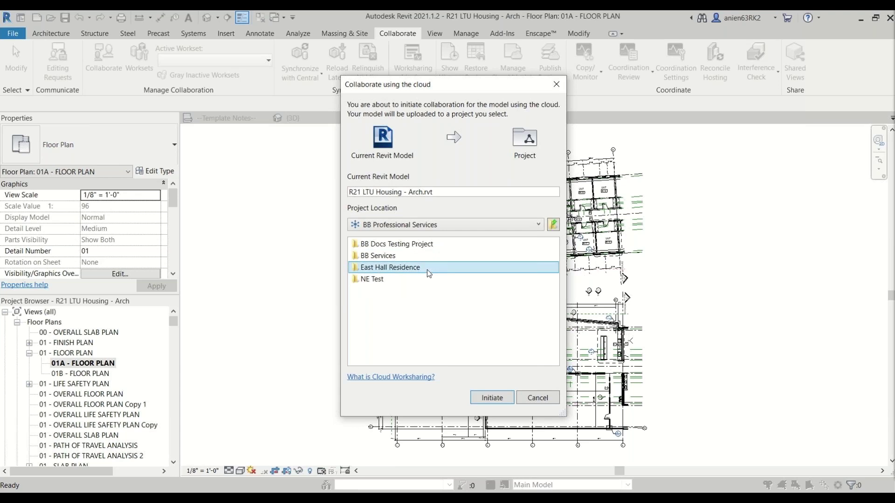
double_click(427, 270)
double_click(398, 257)
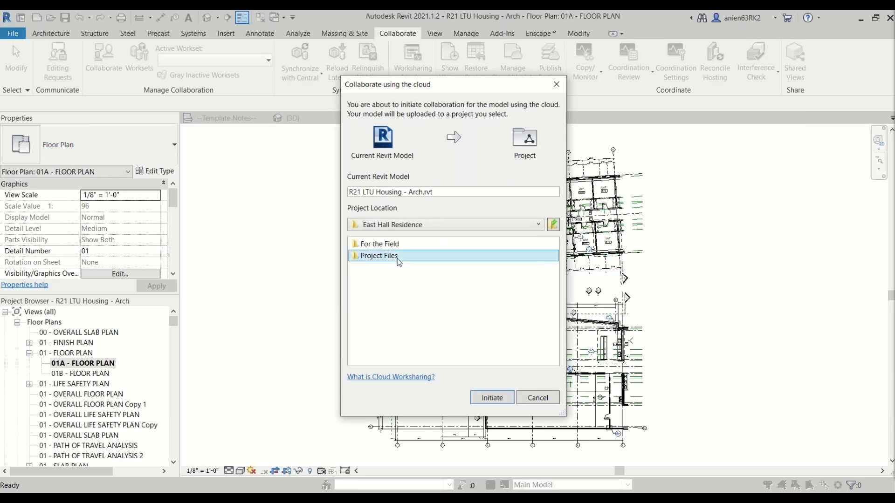
double_click(390, 246)
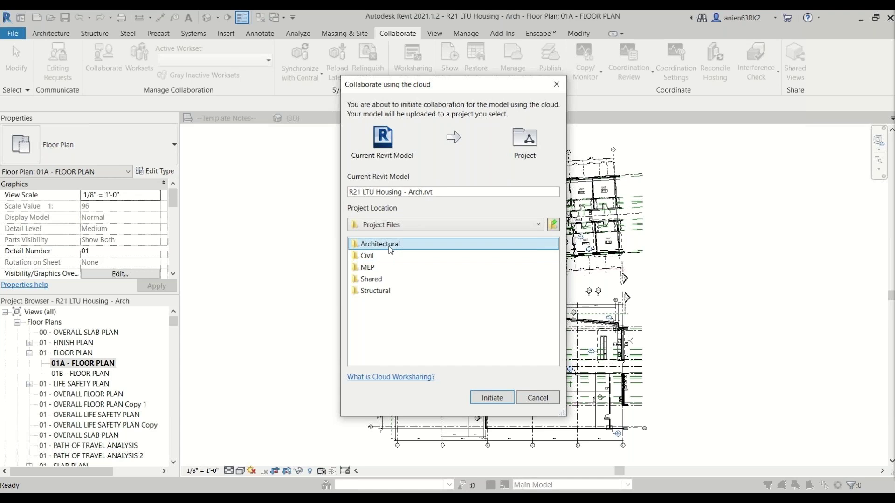
click(491, 398)
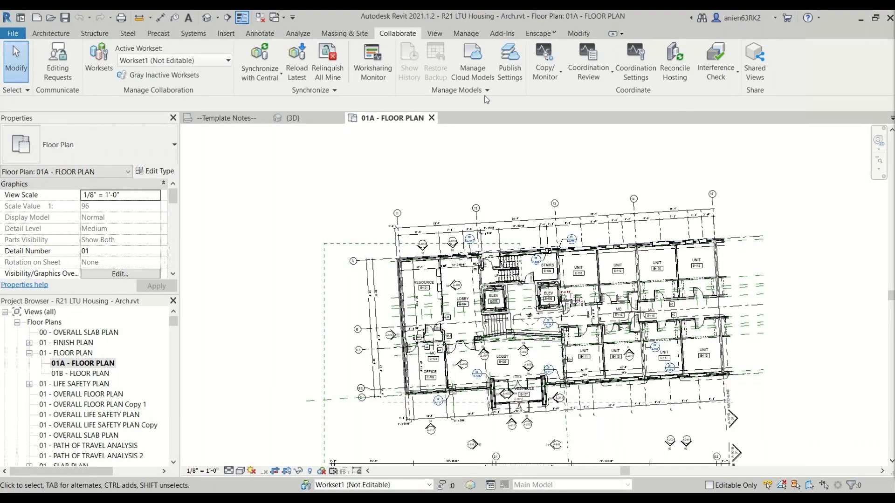
Synchronize the model with central using modified settings and the comment "Resource Room made bigger".
click(264, 75)
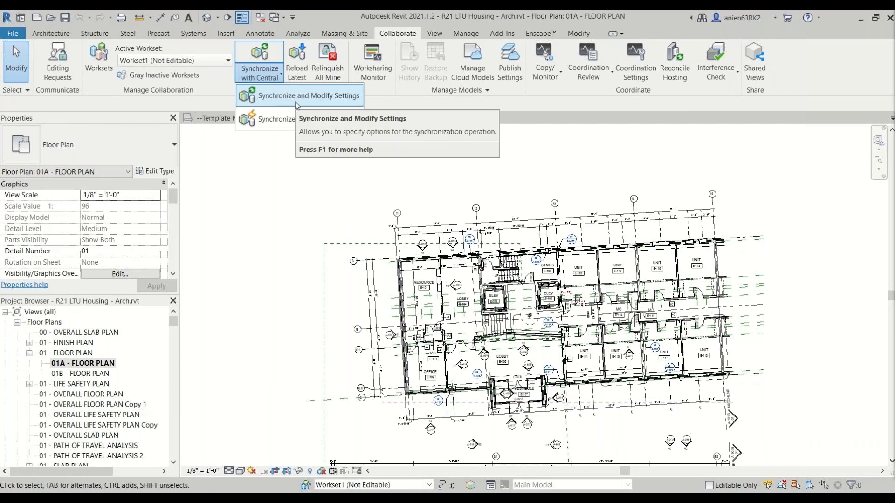
click(296, 101)
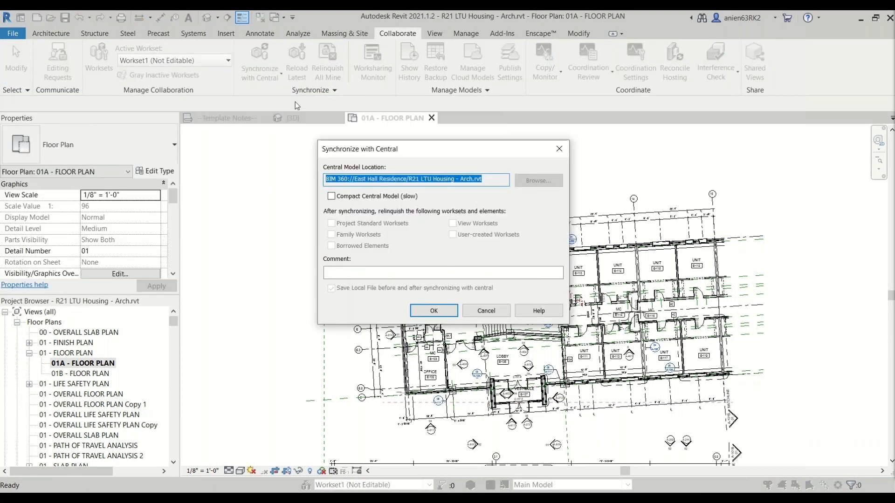
click(411, 270)
text(Resource R)
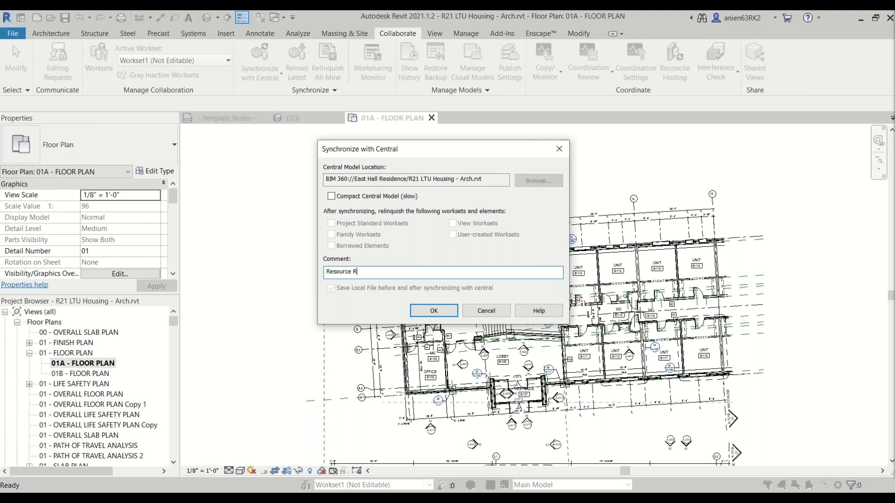
text(oom made bigger)
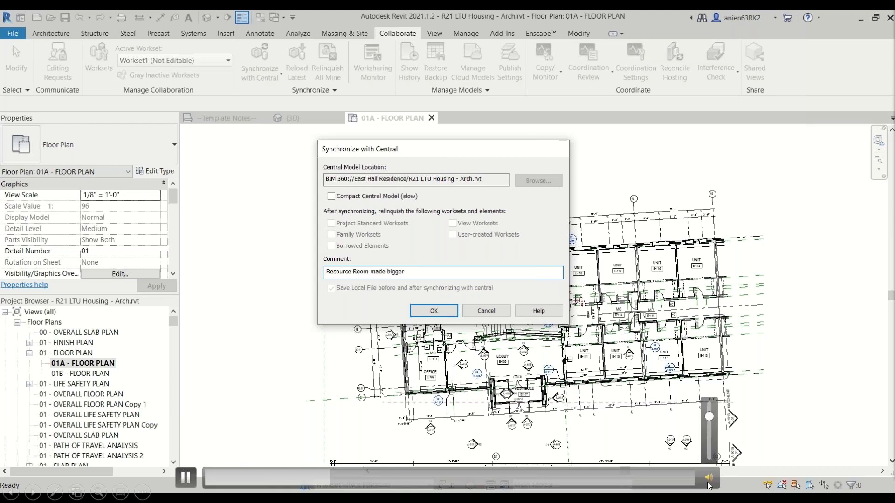
key(Return)
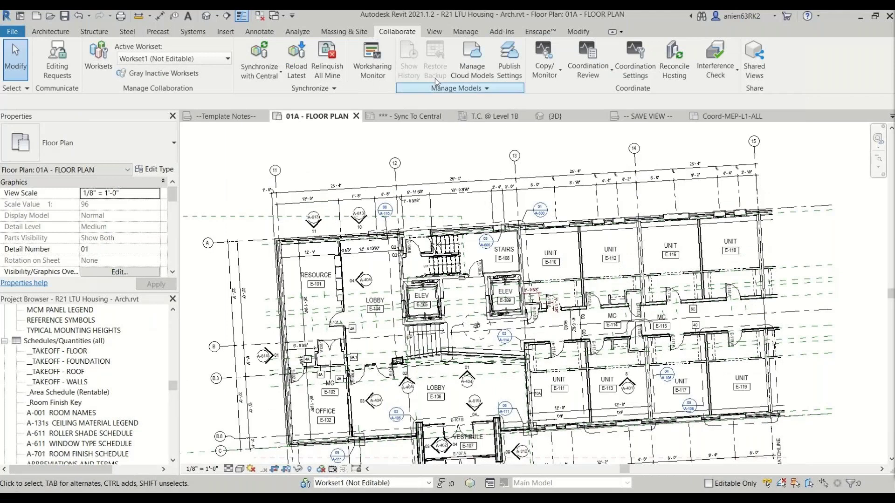
Create a new set named VERSION 3 SET in the model's publish settings.
click(520, 76)
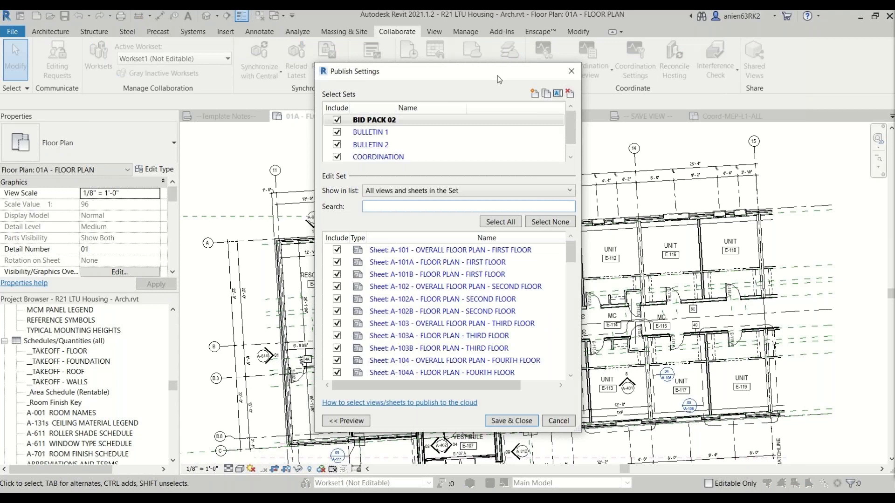
drag(497, 76, 470, 76)
scroll(490, 154, down, 1)
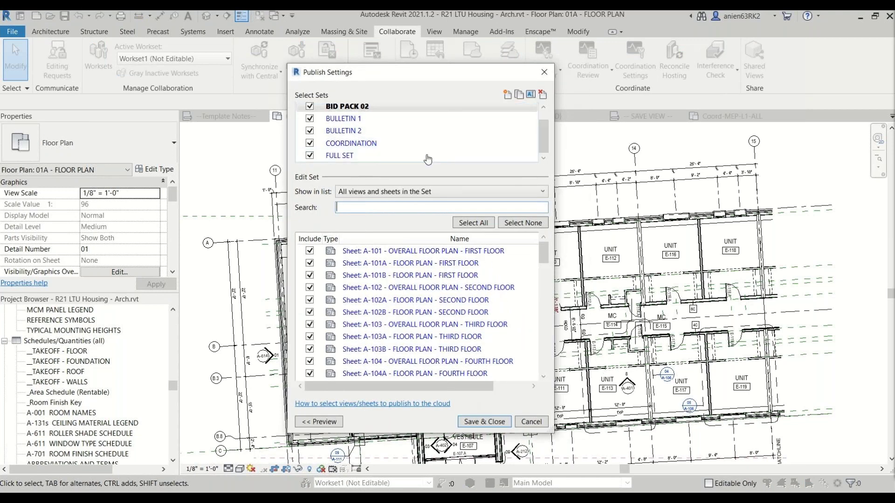
click(510, 192)
click(508, 189)
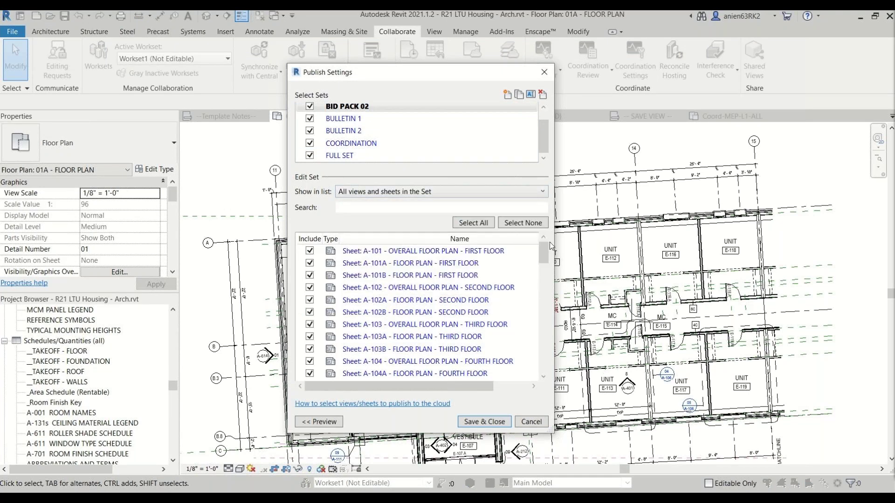
mouse_move(550, 242)
mouse_down()
mouse_move(554, 341)
mouse_move(546, 246)
mouse_up()
drag(486, 76, 549, 76)
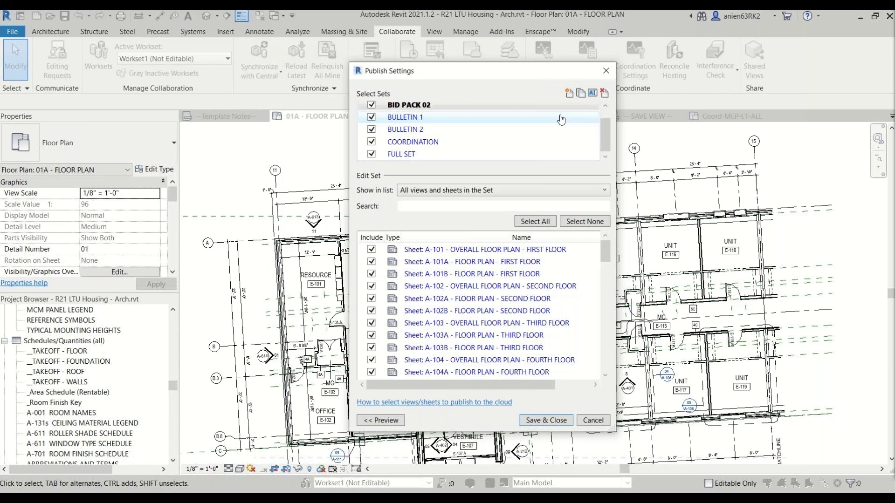
click(568, 94)
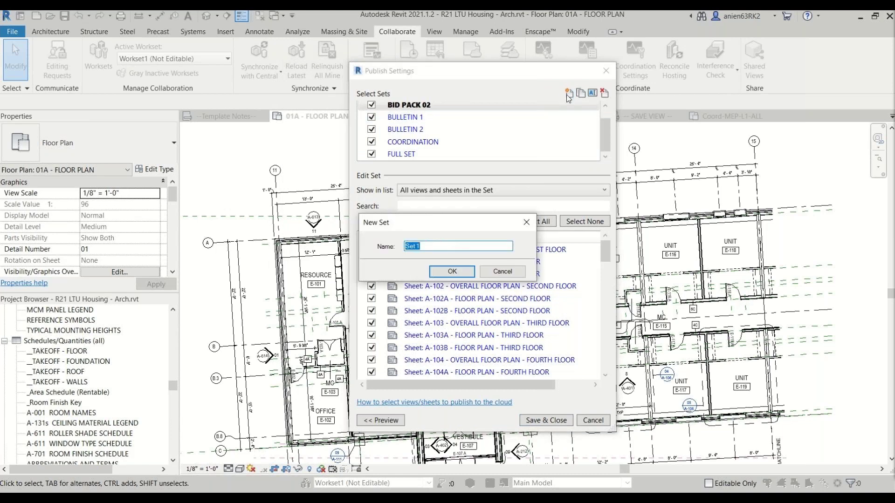
text(vERSI)
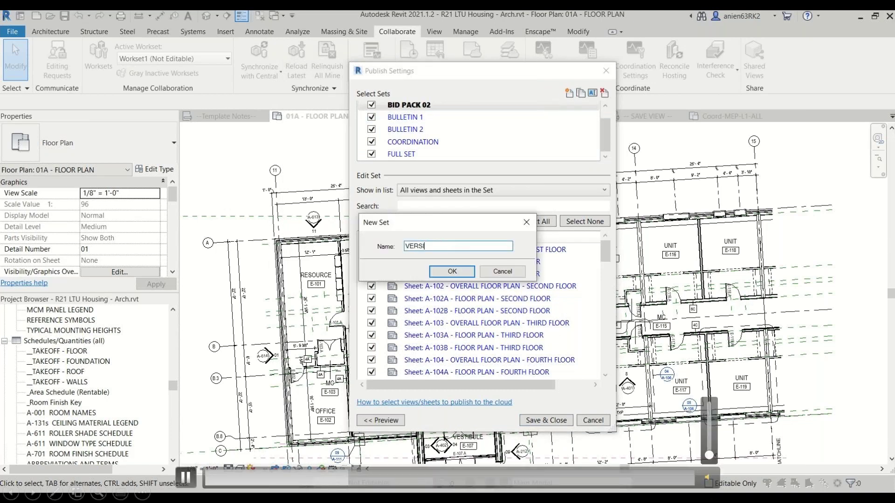
text(ON 3 SET)
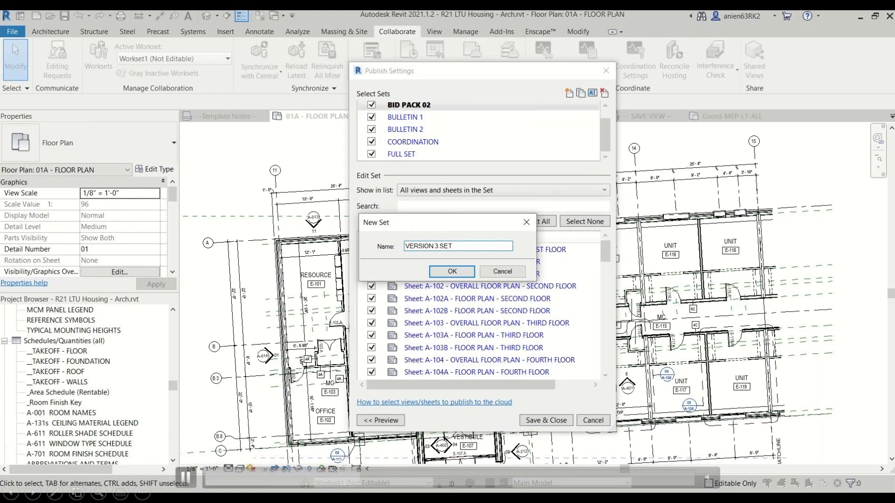
click(473, 274)
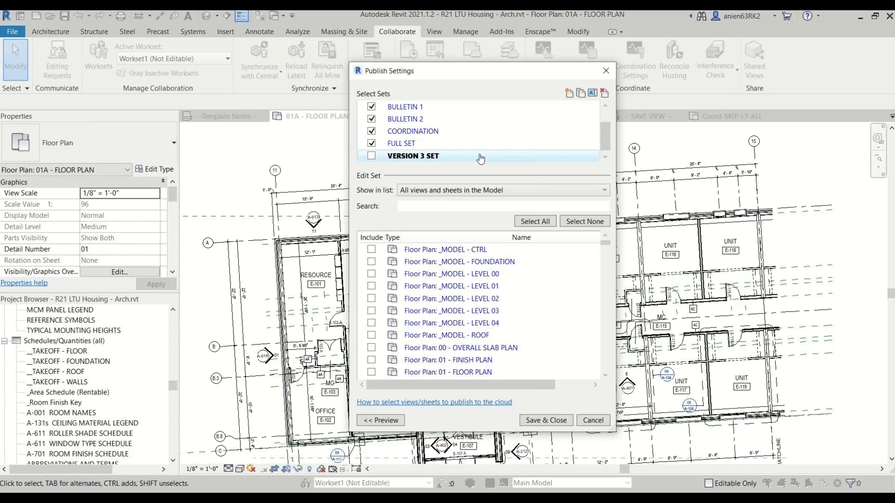
Exclude FULL SET, COORDINATION, BULLETIN 2 and BULLETIN 1 from publishing and include VERSION 3 SET.
click(372, 144)
click(372, 131)
click(372, 122)
scroll(373, 133, up, 1)
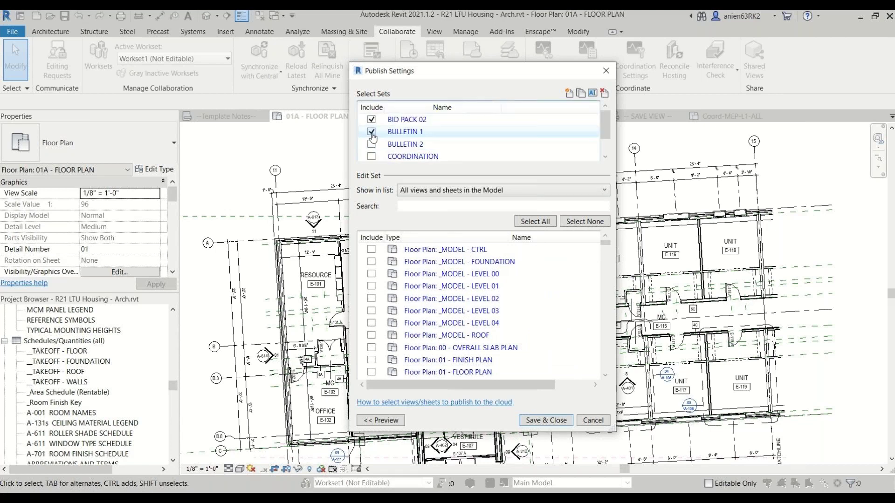
click(372, 132)
scroll(415, 142, down, 1)
click(372, 155)
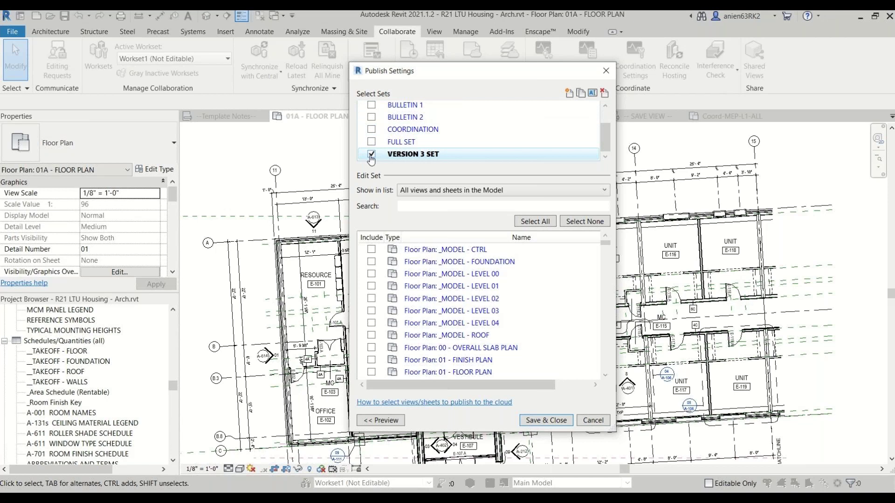
List only the sheets in the model, include all of them in VERSION 3 SET, and save the publish settings.
click(511, 191)
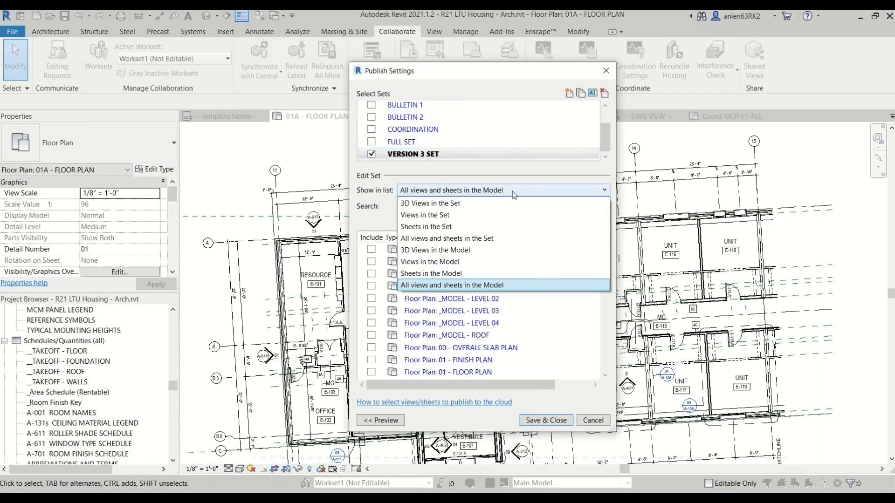
click(466, 274)
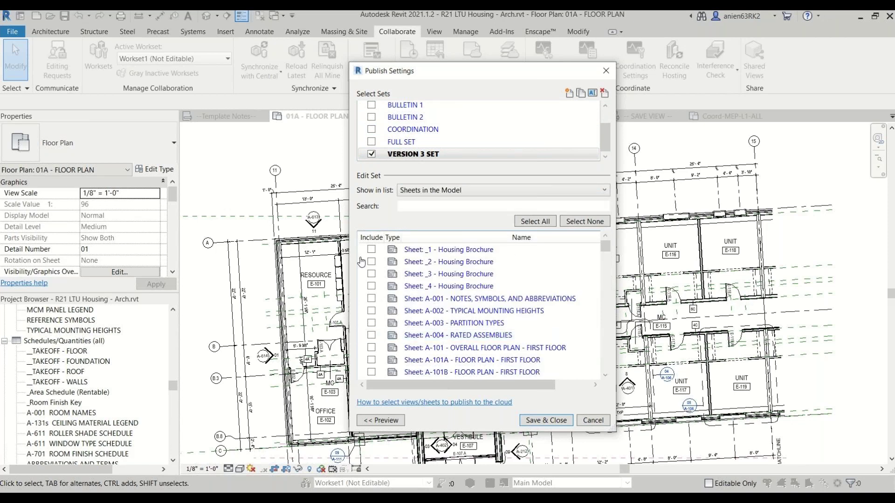
click(527, 223)
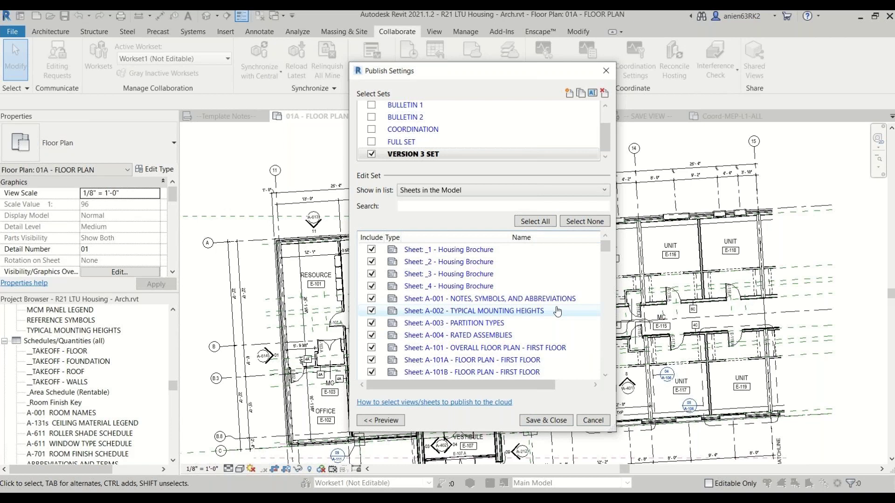
click(550, 422)
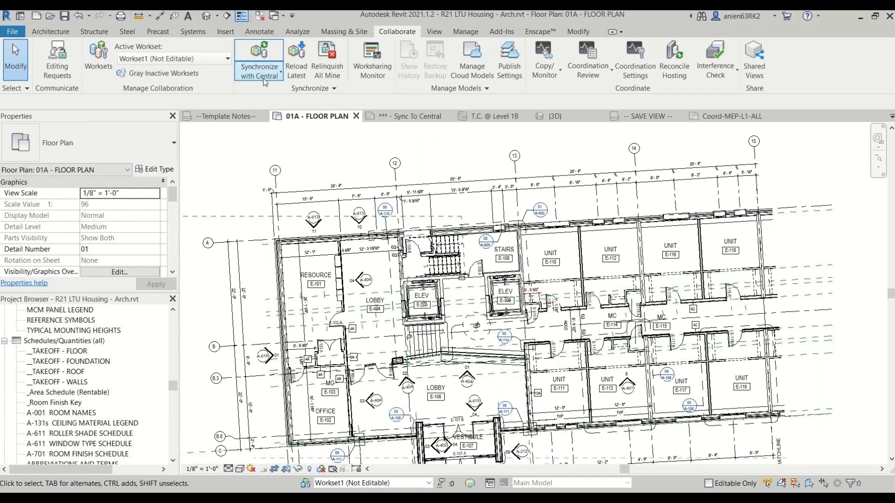
Synchronize with central using modified settings and the comment "VERSION 3 SET PUBLISHED - Door in Resource Room moved".
click(266, 76)
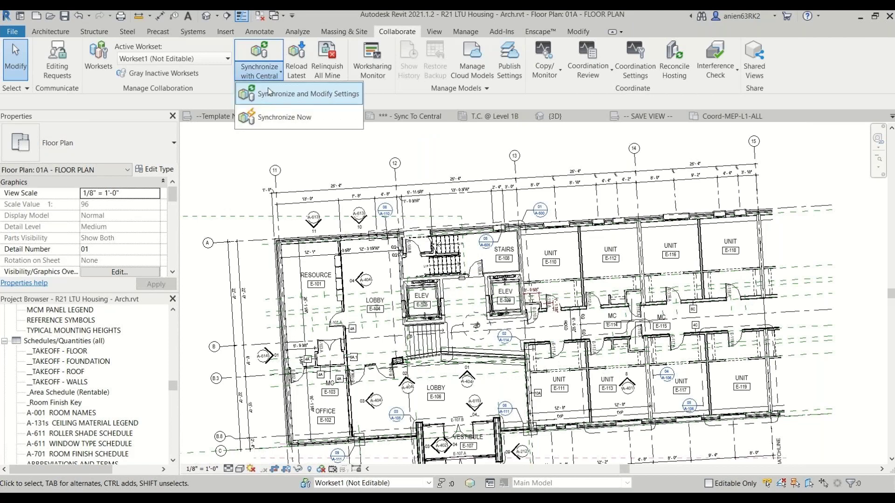
click(269, 93)
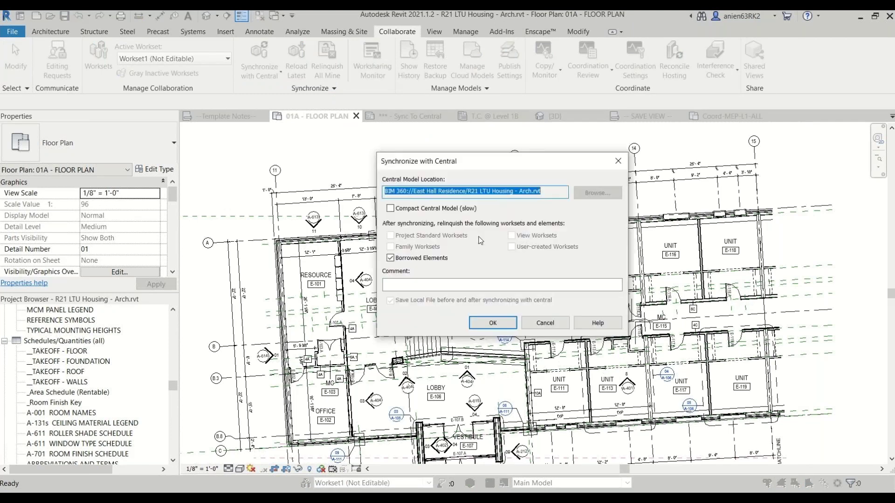
click(467, 284)
text(VERSION 3 SET)
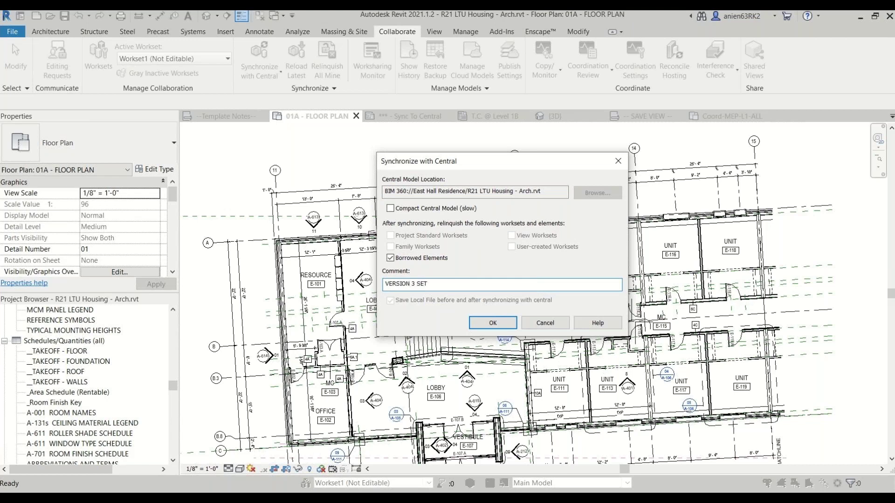
text( P)
text(UBLISH)
text(ED - )
text(D)
text(oor in )
text(Resou)
text(rce Roo)
text(m c)
text(ove)
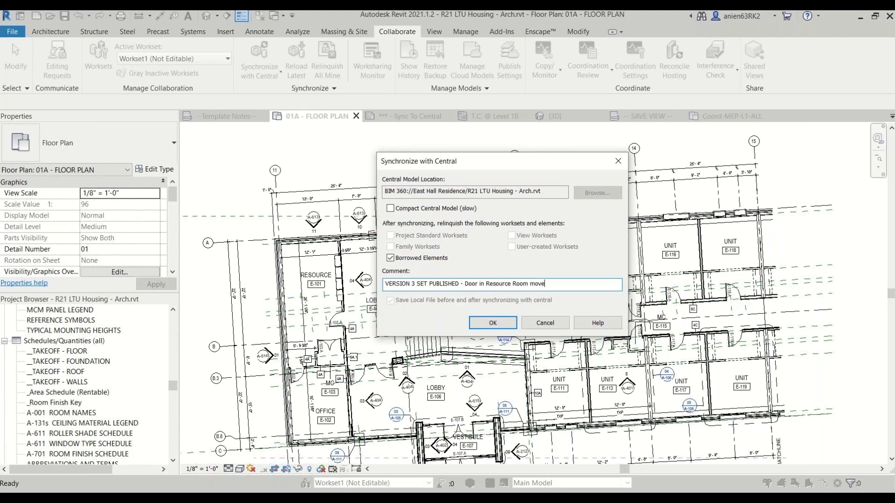
text(d)
click(493, 323)
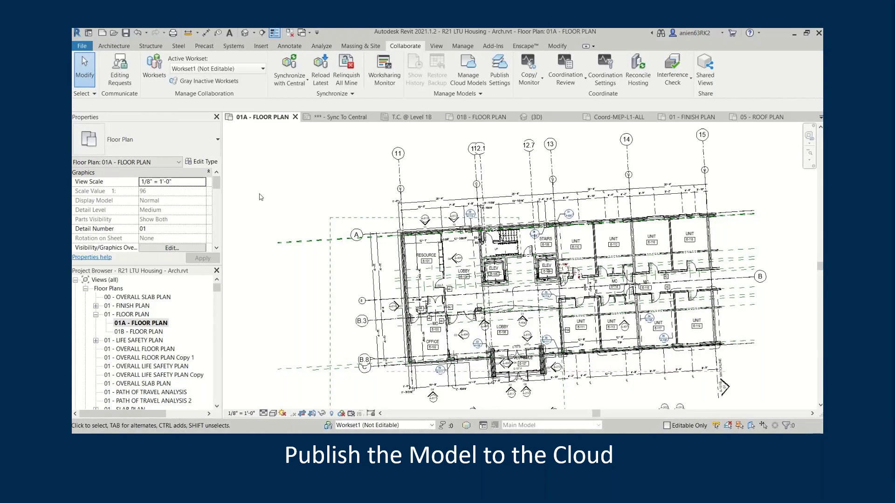
Review the version history of R21 LTU Housing - Arch.rvt among the East Hall Residence project's cloud models.
click(464, 70)
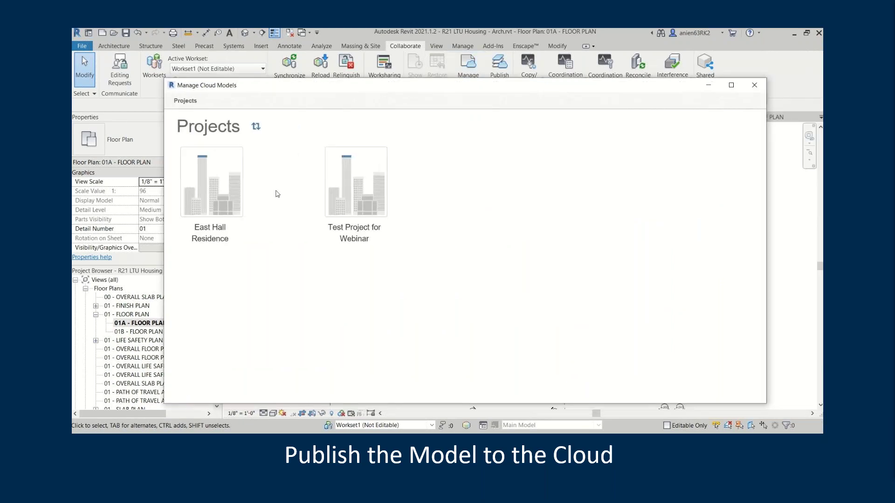
click(275, 242)
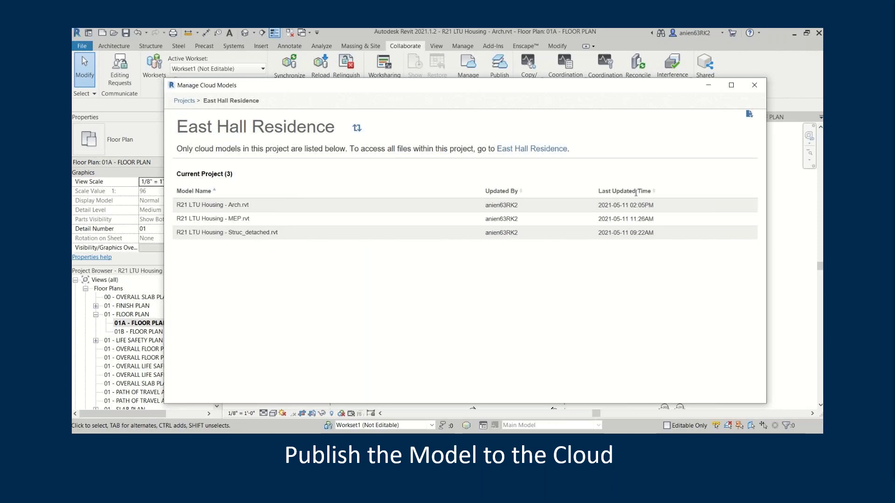
click(749, 115)
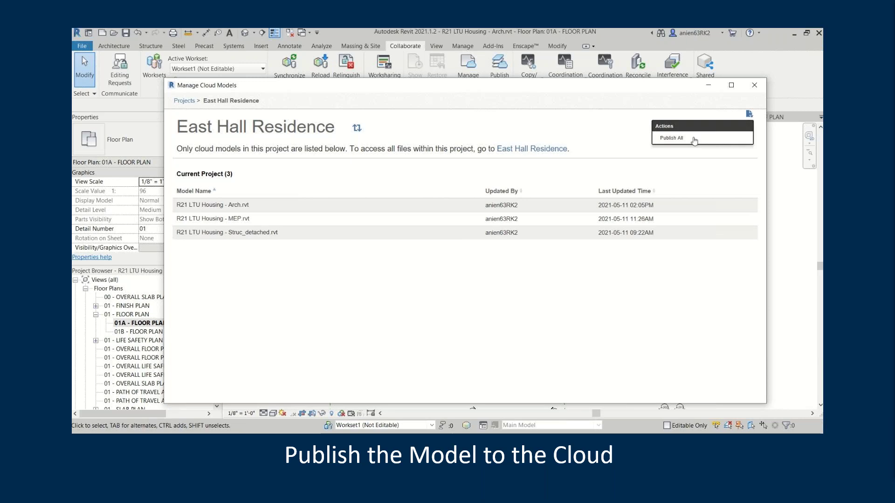
click(598, 138)
mouse_move(463, 205)
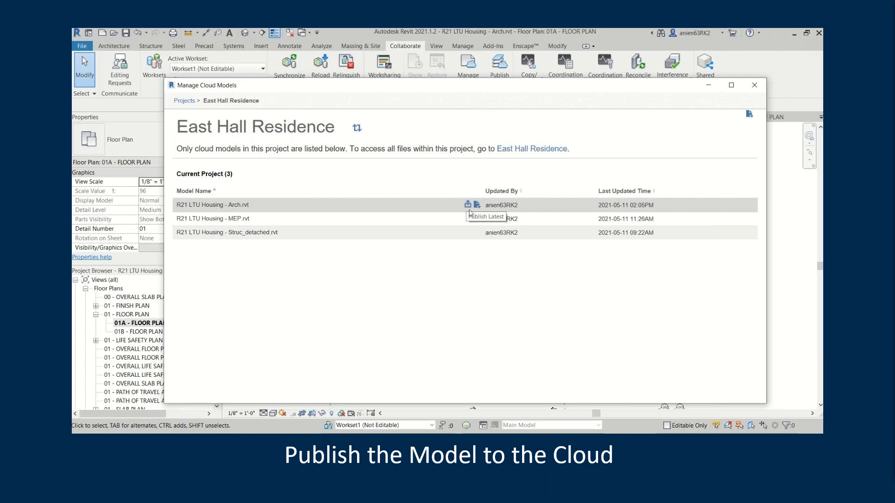
mouse_move(469, 220)
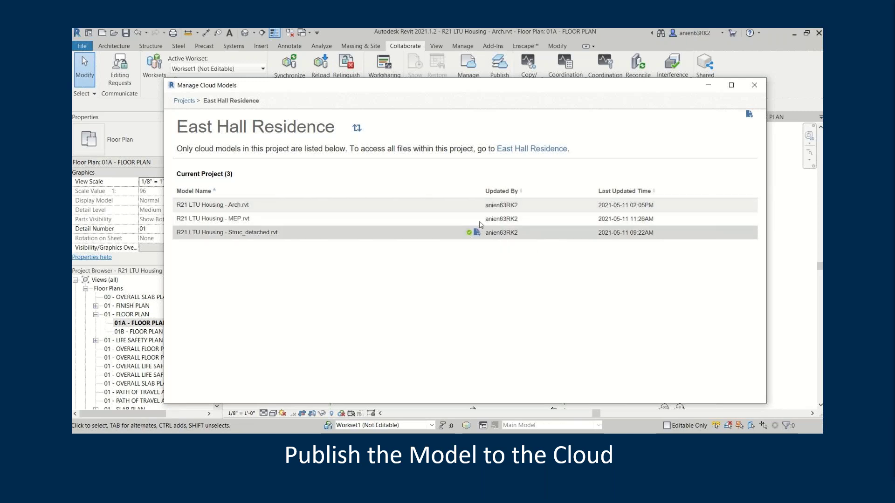
click(477, 205)
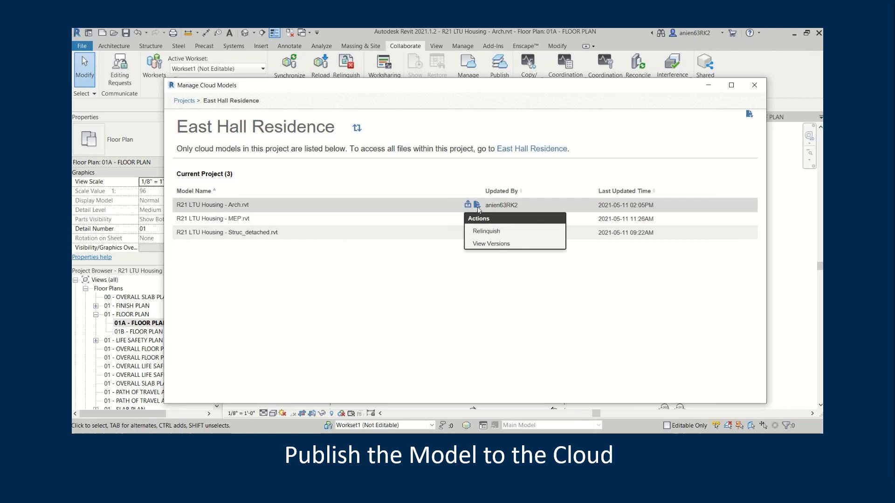
click(491, 244)
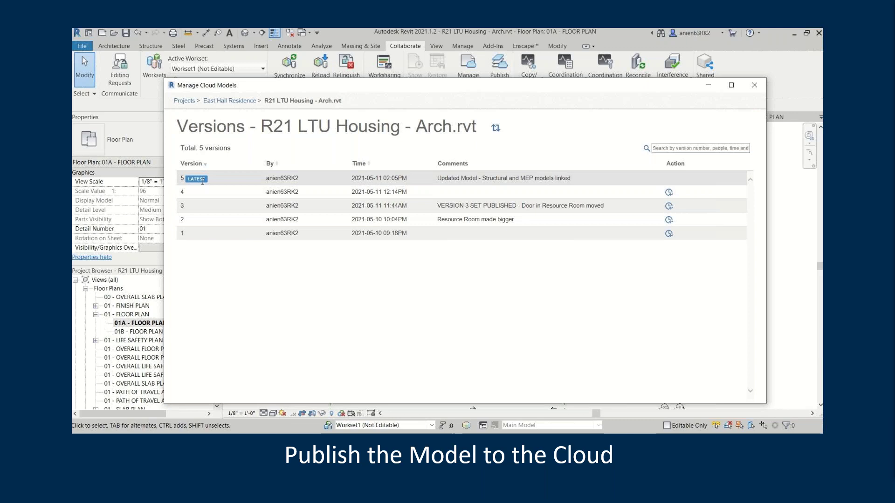
Publish the latest version of R21 LTU Housing - Arch.rvt to the East Hall Residence project and leave cloud model management.
click(233, 106)
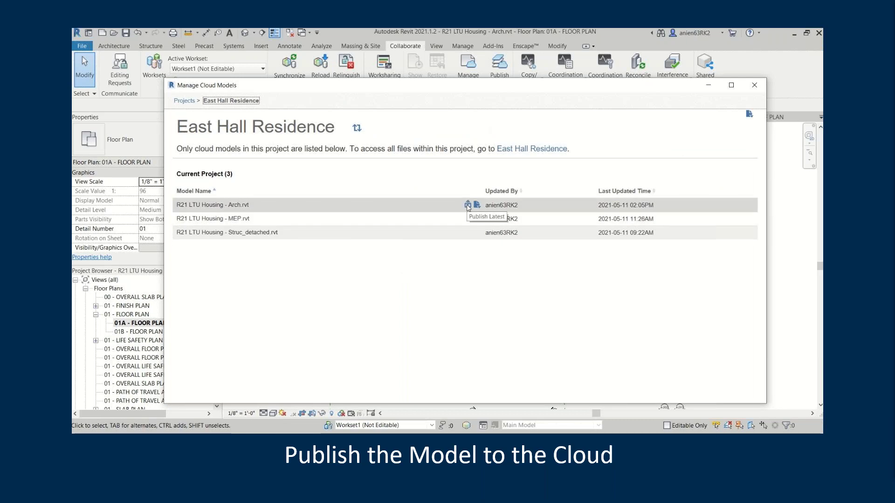
click(467, 205)
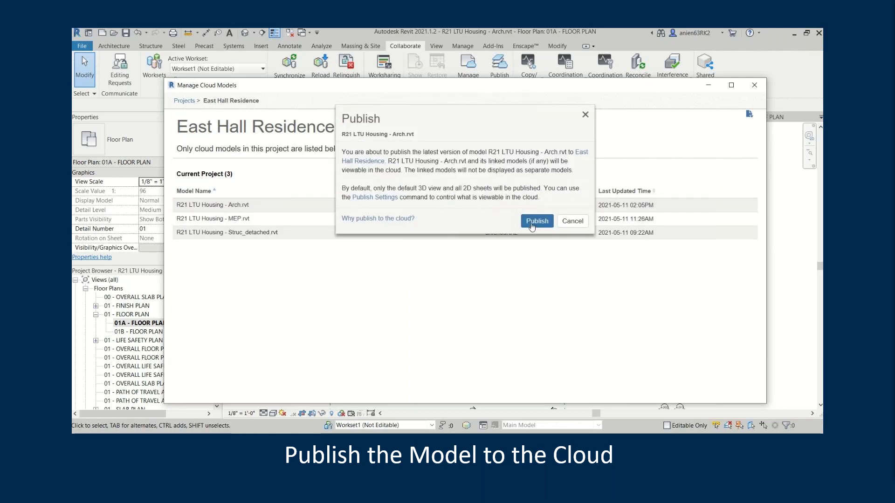
click(534, 222)
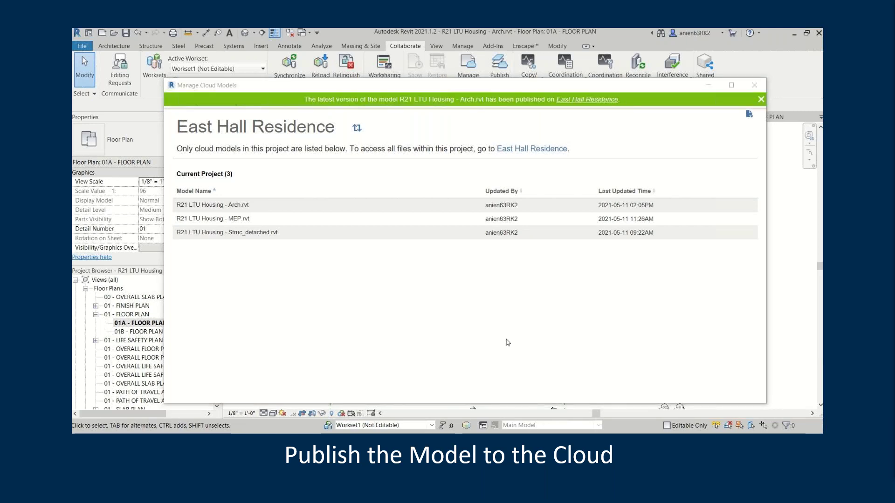
click(759, 90)
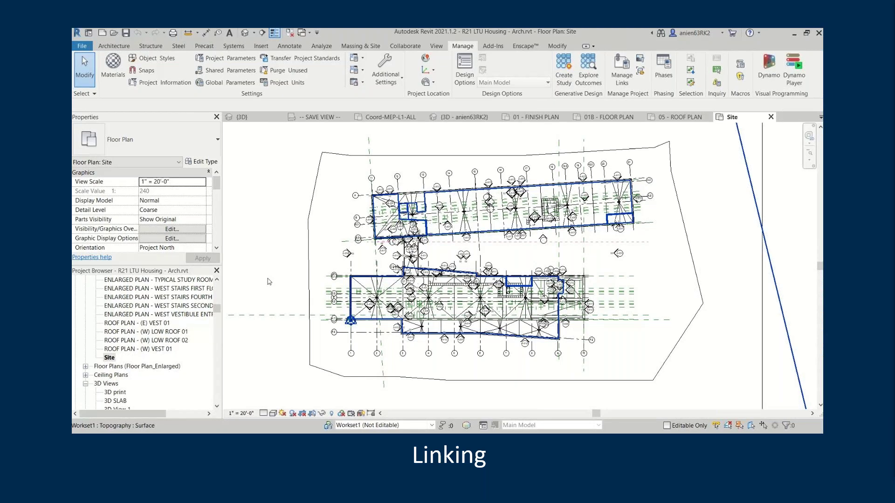
Start linking a Revit model into the architectural model from the Site floor plan.
click(261, 46)
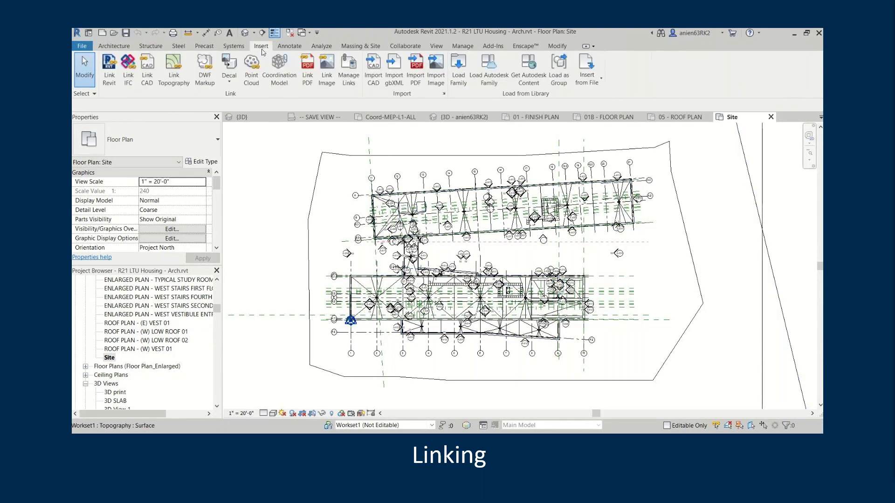
click(110, 70)
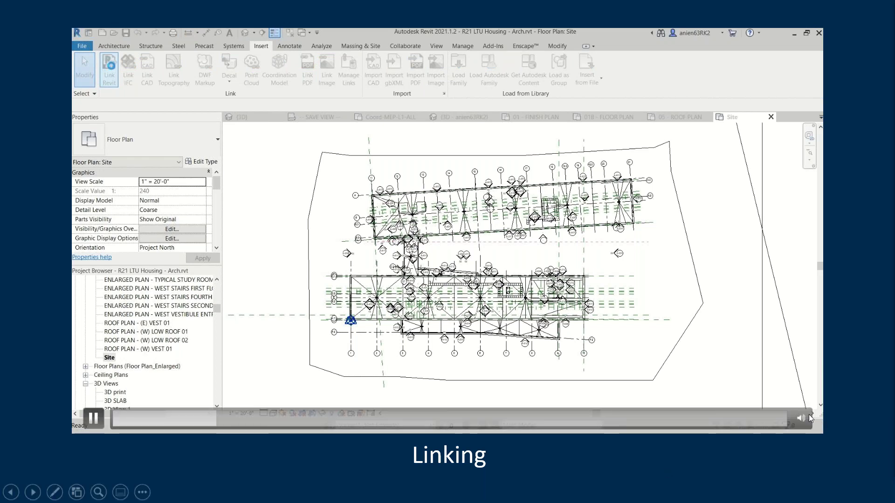
Review the status, reference type and path type of the linked MEP and structural Revit models.
mouse_move(805, 418)
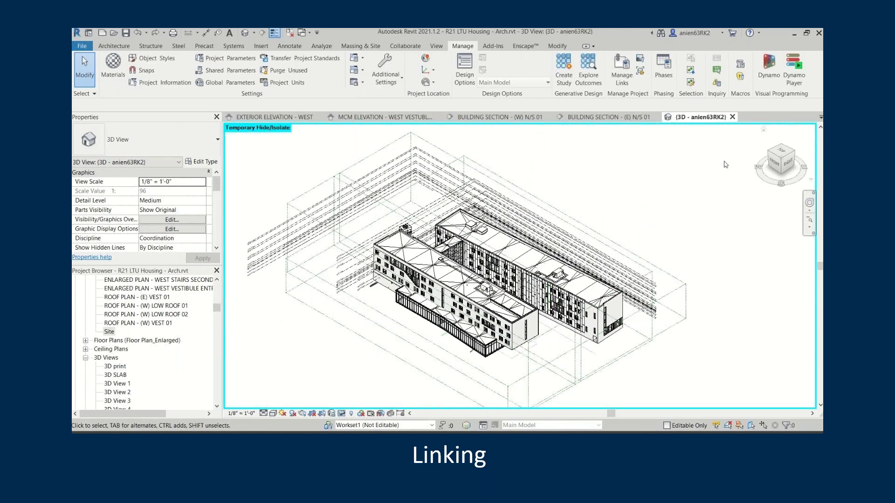
click(622, 68)
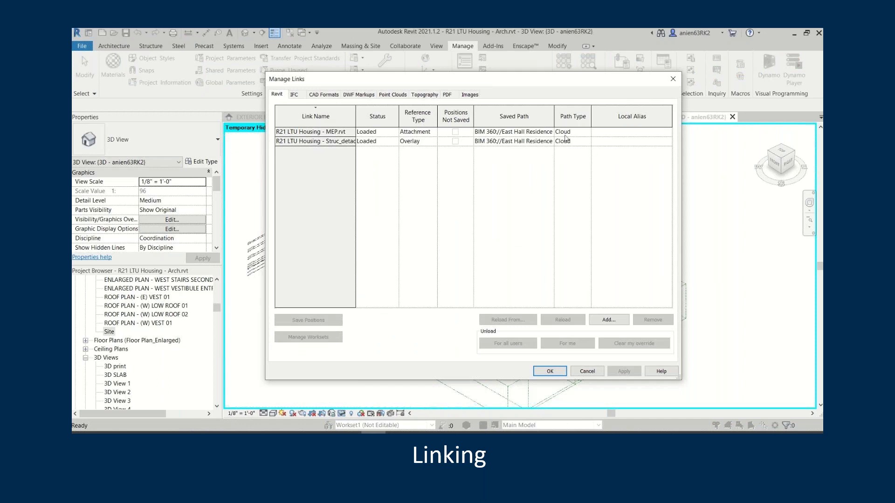
click(554, 372)
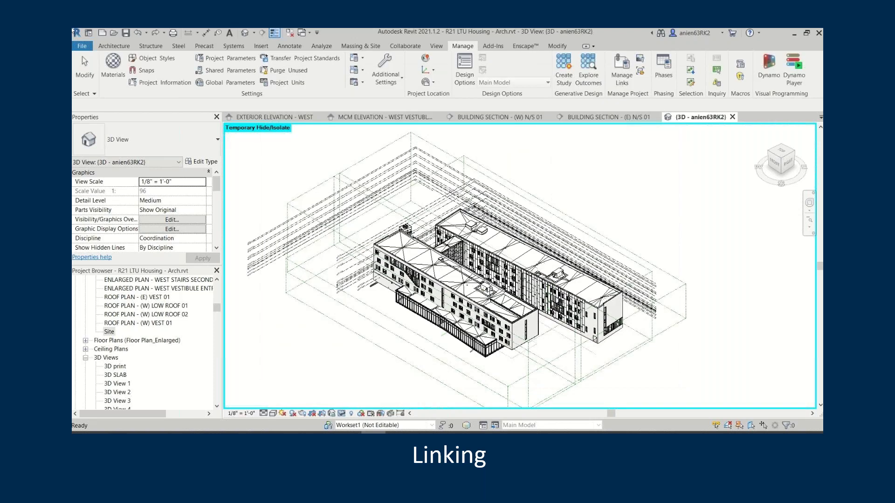
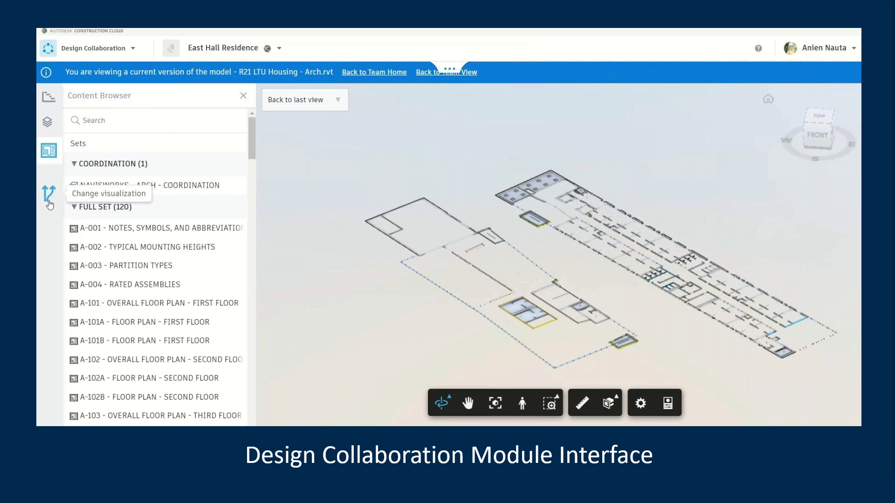
Return to the Architectural team view in Design Collaboration and hide the Structural team's model, then show it again.
click(433, 72)
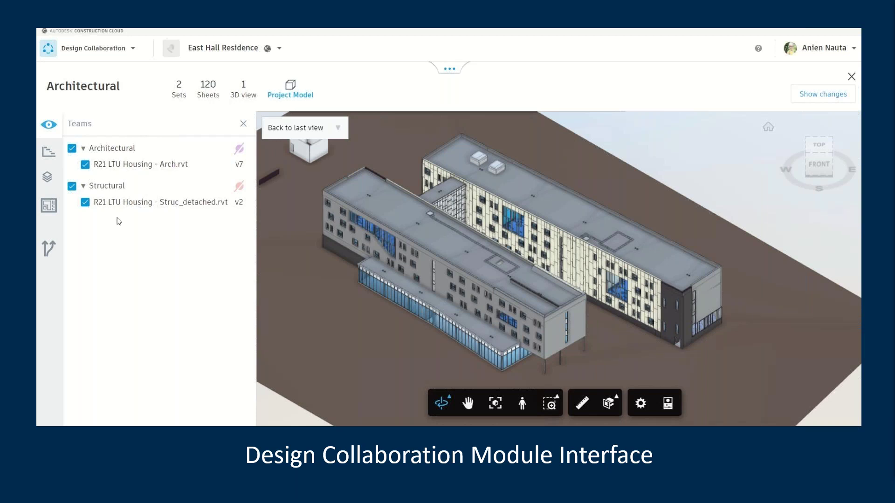
click(73, 187)
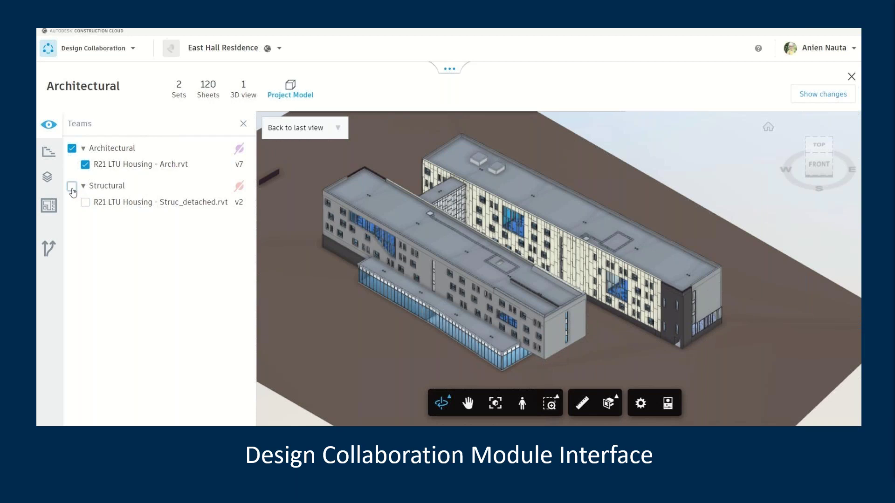
click(72, 187)
Colour the Structural team's elements red in the project model and toggle the Architectural team's colouring on and off.
click(236, 188)
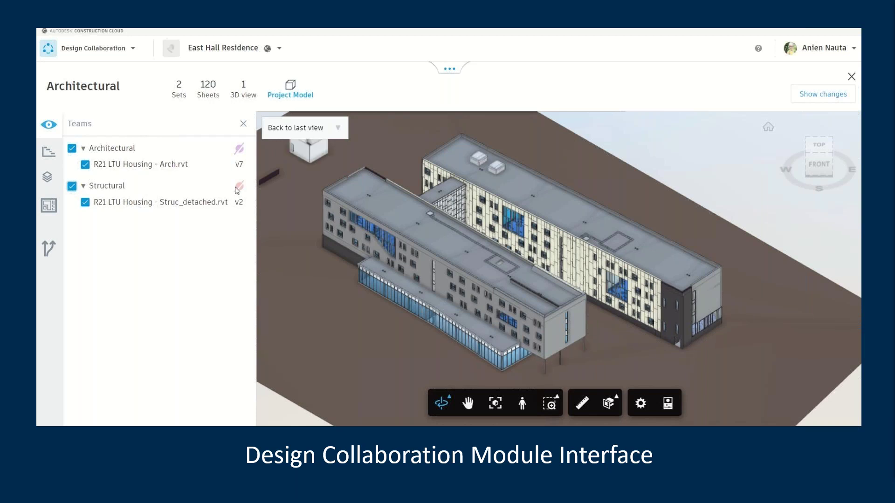
drag(363, 226, 119, 187)
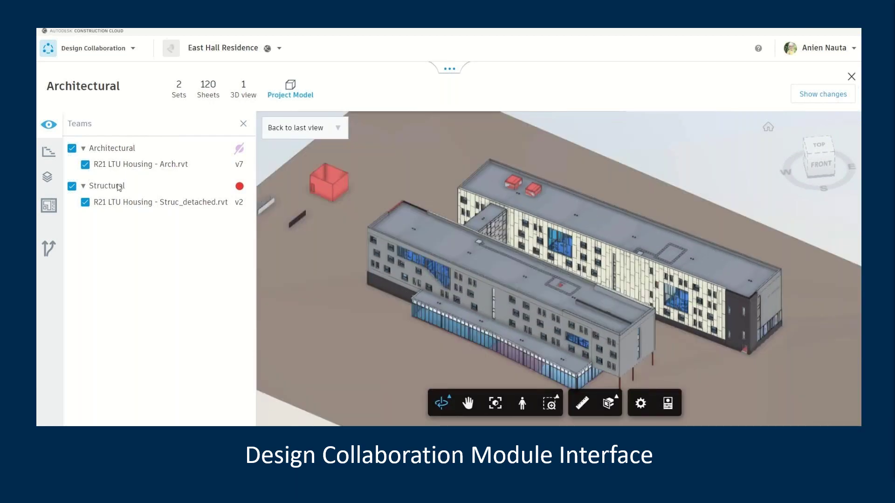
click(240, 150)
click(239, 150)
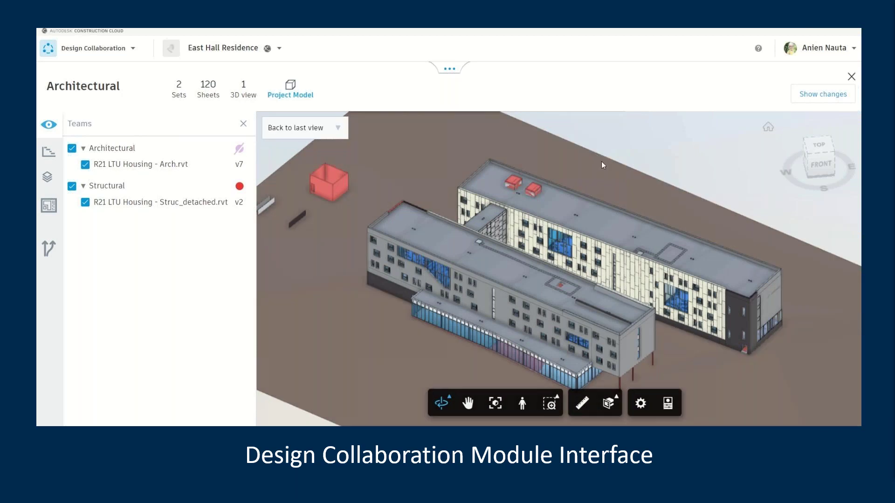
Show the project timeline and add a new package for the Architectural team.
click(93, 48)
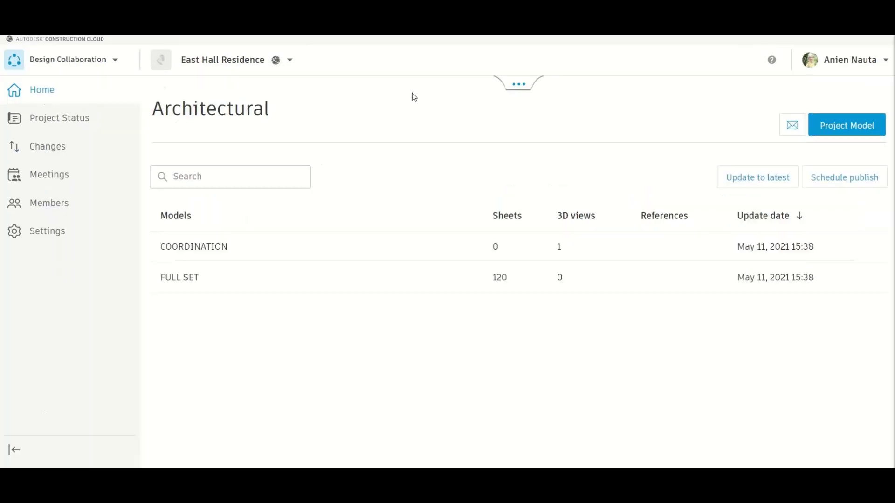
click(518, 84)
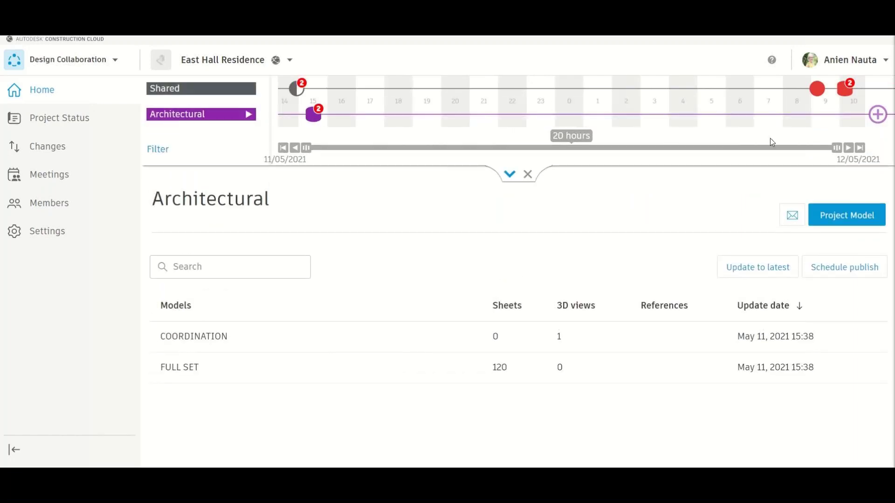
click(878, 114)
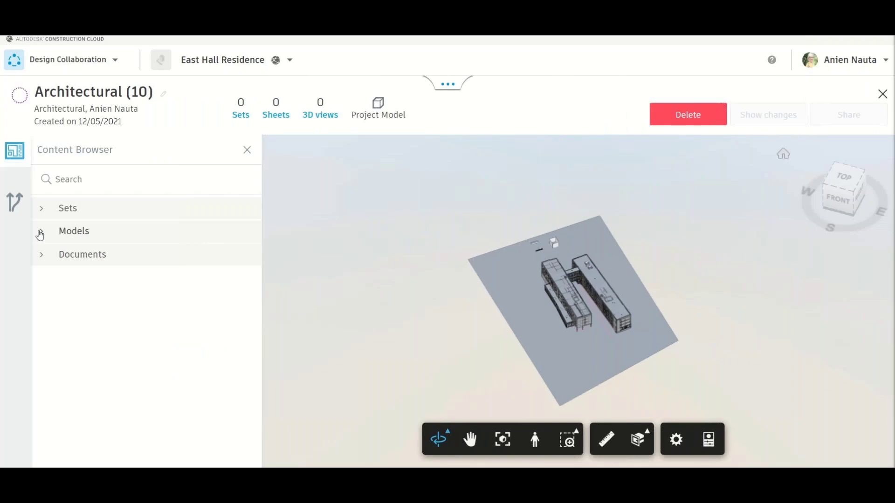
Include the COORDINATION and FULL SET sets in the new package, check its included models, and save it.
click(42, 209)
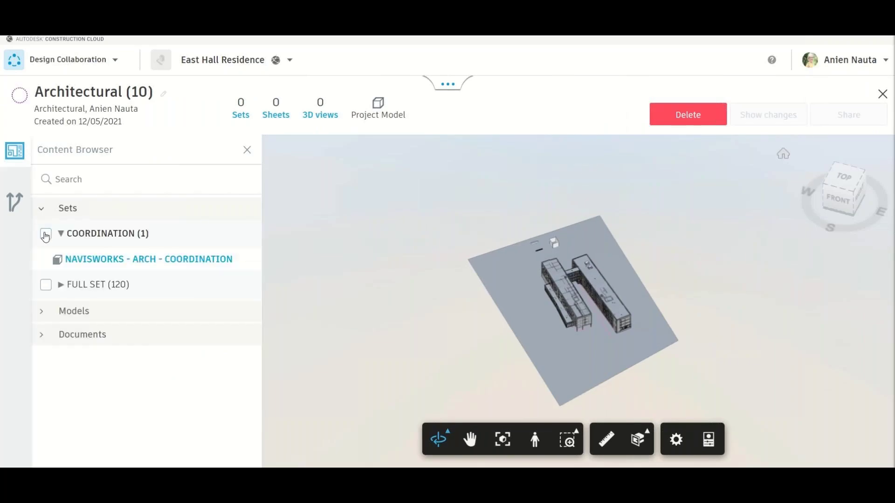
click(45, 235)
click(45, 285)
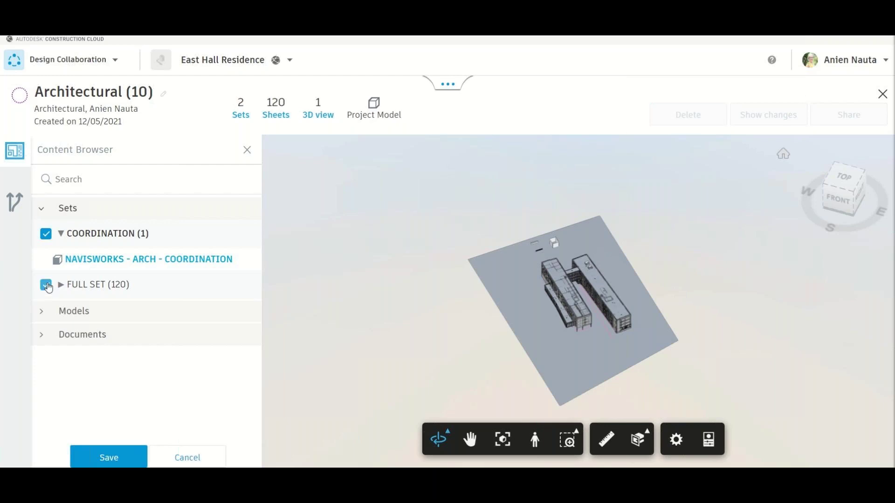
click(42, 313)
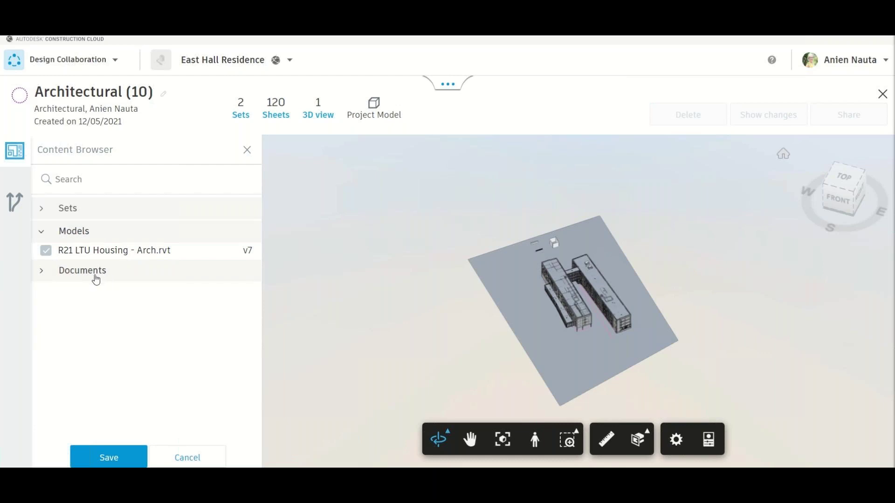
click(111, 457)
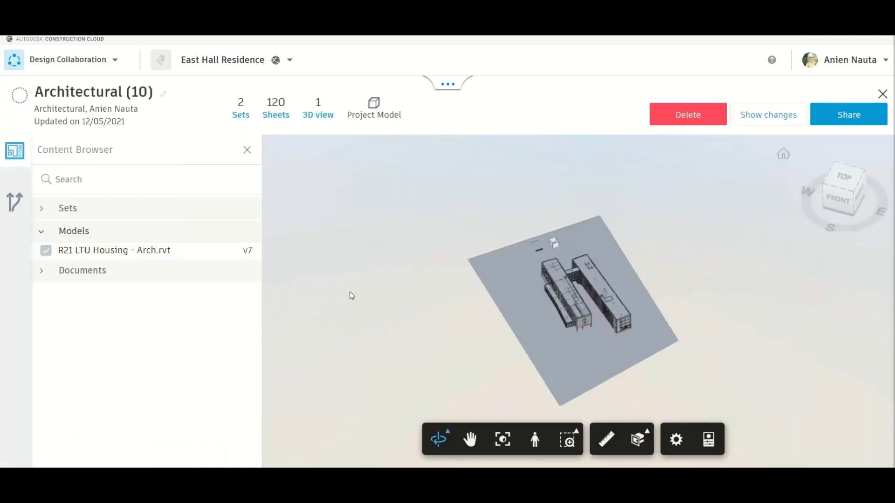
Share the Architectural (10) package with all teams using the description "Structural changes to west wing incorporated".
click(869, 119)
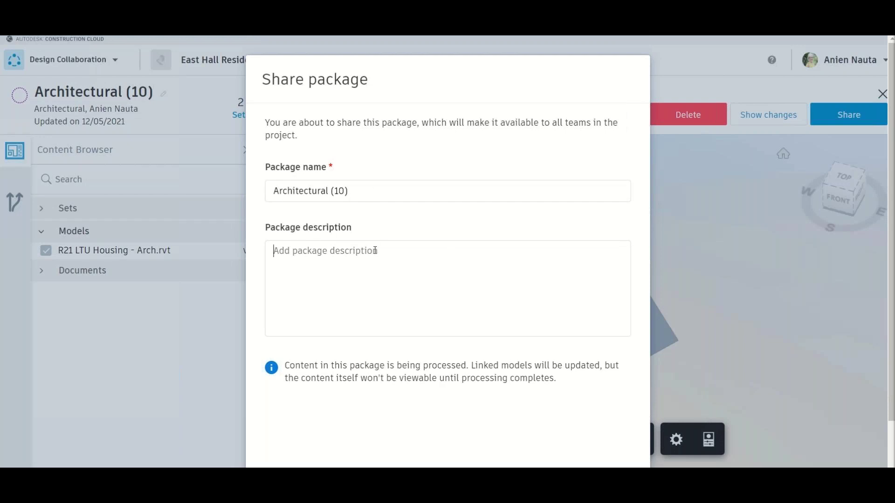
text(Str)
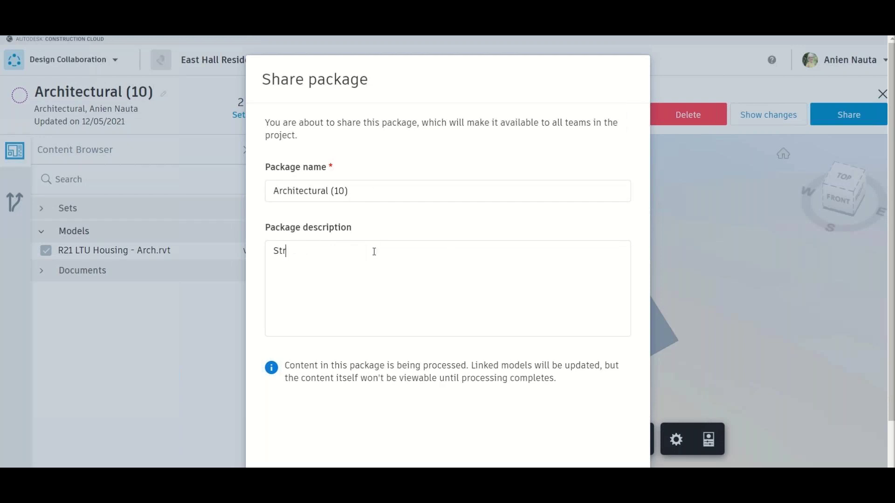
text(uctural changes to west wing incorpora)
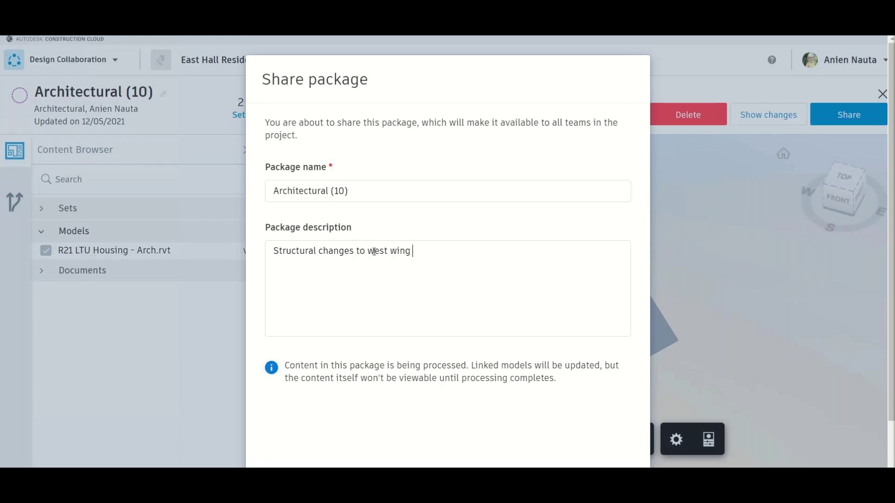
text(ted)
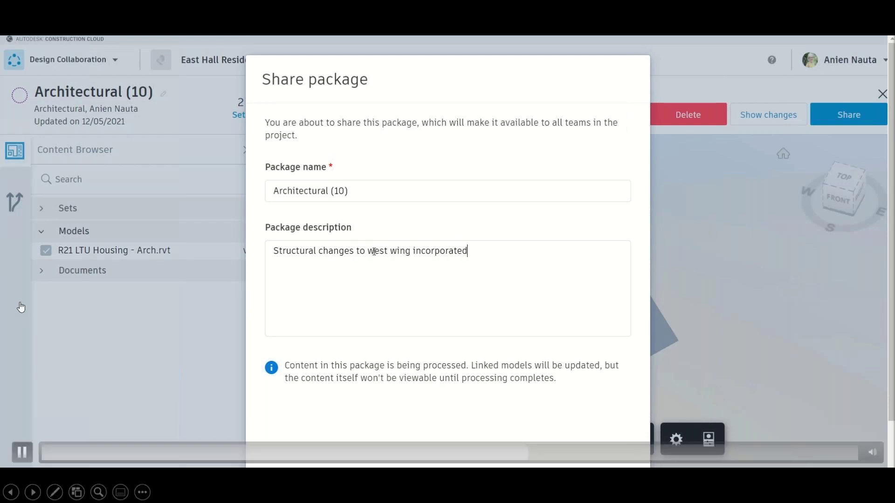
scroll(592, 326, down, 1)
click(601, 453)
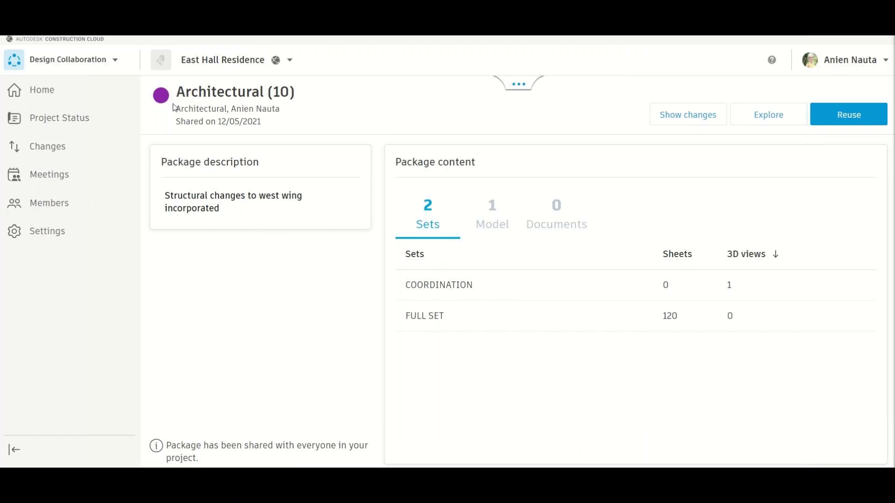
Show the project timeline to locate the shared Architectural (10) package.
mouse_move(165, 103)
click(513, 88)
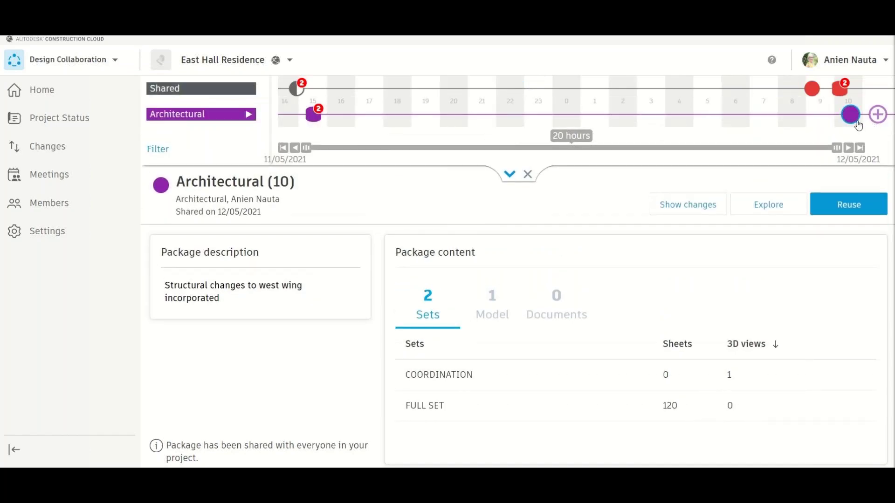
Explore the shared Structural (7) package in the 3D viewer.
mouse_move(858, 124)
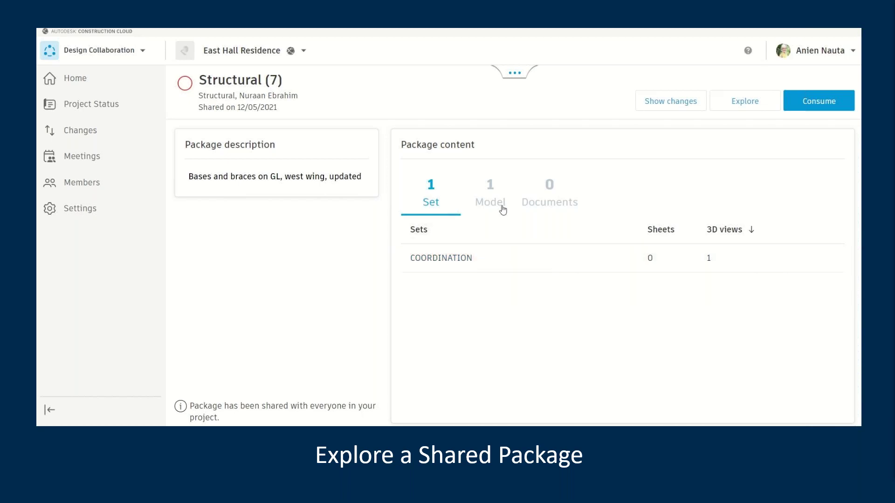
click(756, 107)
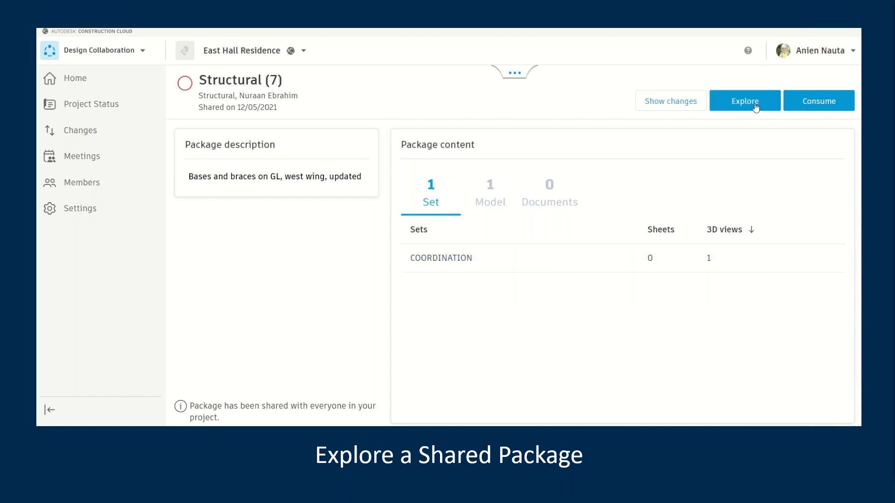
click(755, 107)
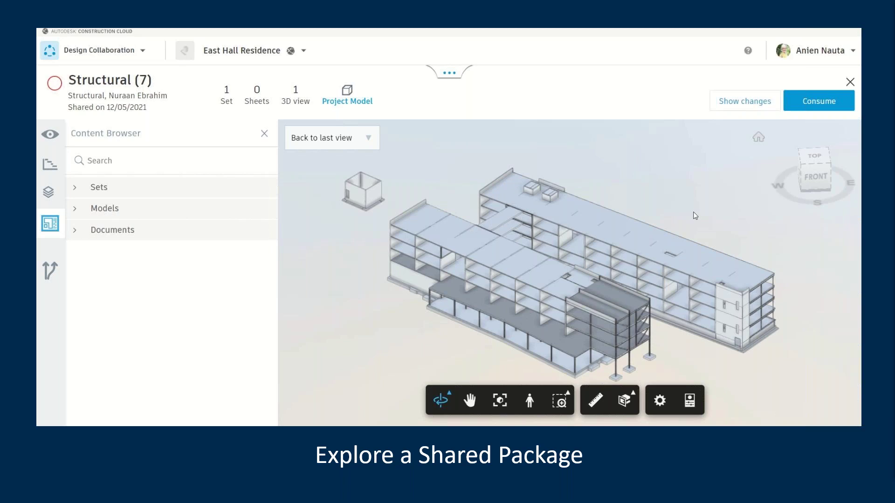
middle_drag(743, 233, 743, 233)
mouse_move(739, 234)
mouse_down()
mouse_move(682, 239)
mouse_move(749, 234)
mouse_up()
key(Escape)
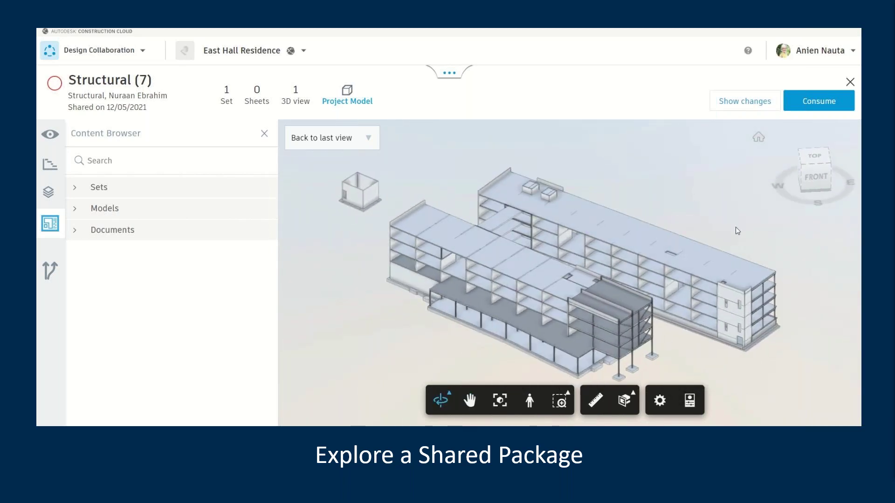
Expand the package's COORDINATION set and turn off colour theming for the Architectural team's content.
click(75, 188)
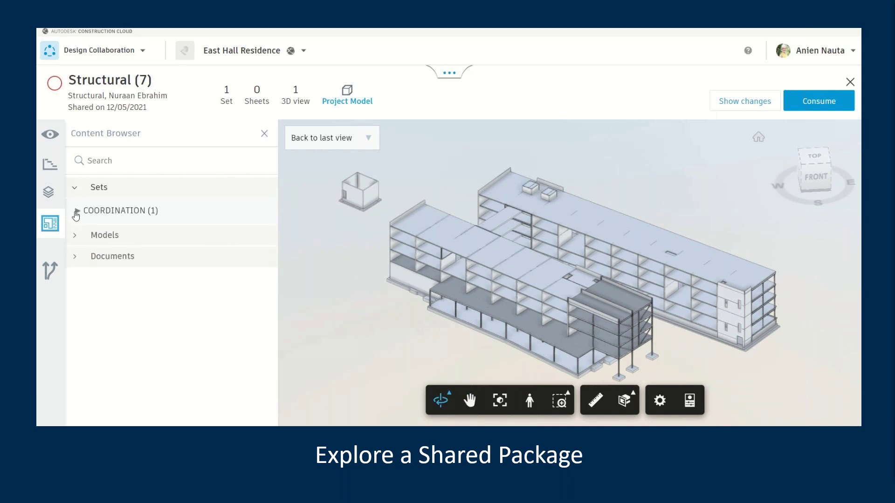
click(76, 210)
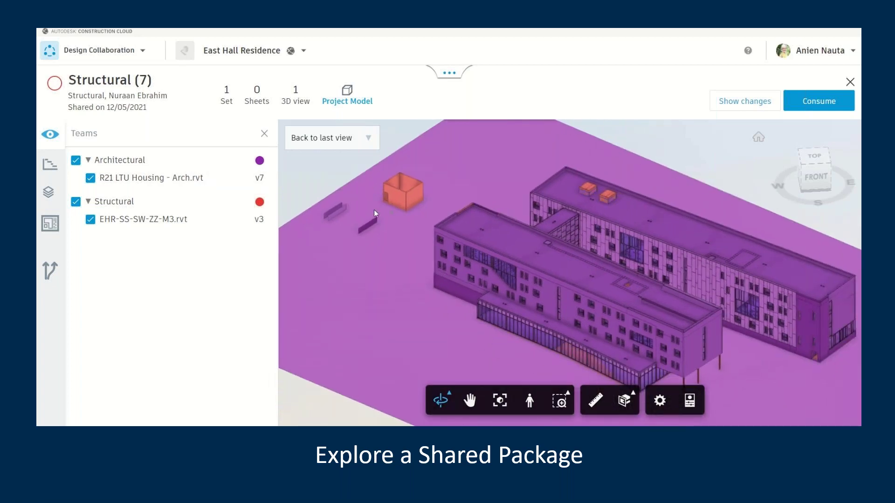
click(260, 161)
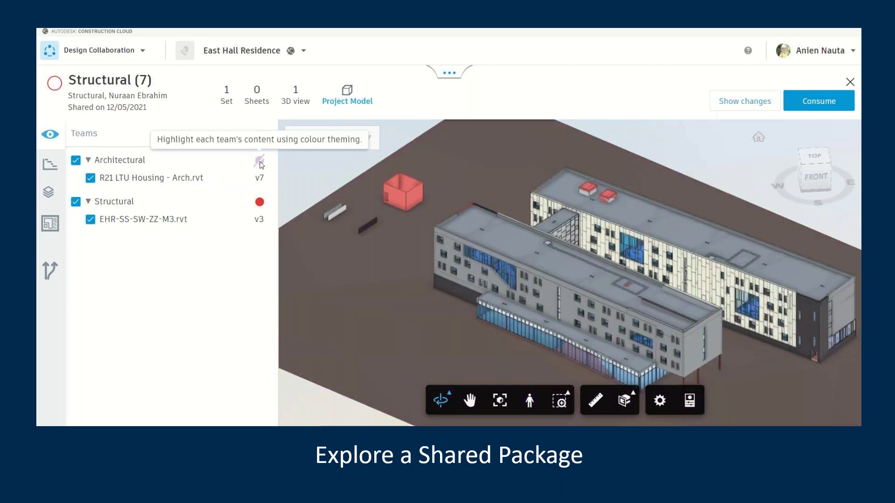
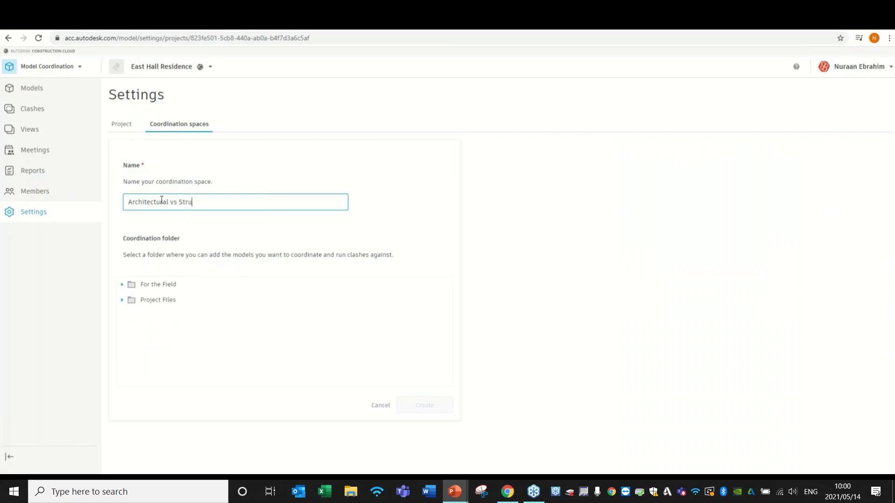
Name the new coordination space "Architectural vs Structural vs MEP".
key(BackSpace)
key(BackSpace)
text(vs MEP)
Choose the Shared folder in Project Files as the coordination folder and create the space.
click(122, 300)
click(164, 362)
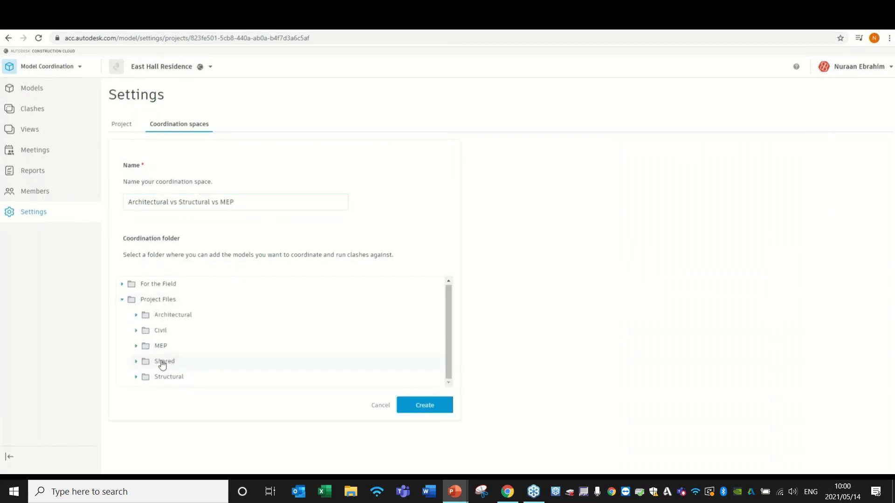
click(136, 361)
scroll(150, 347, down, 2)
scroll(138, 336, up, 2)
click(136, 354)
click(401, 406)
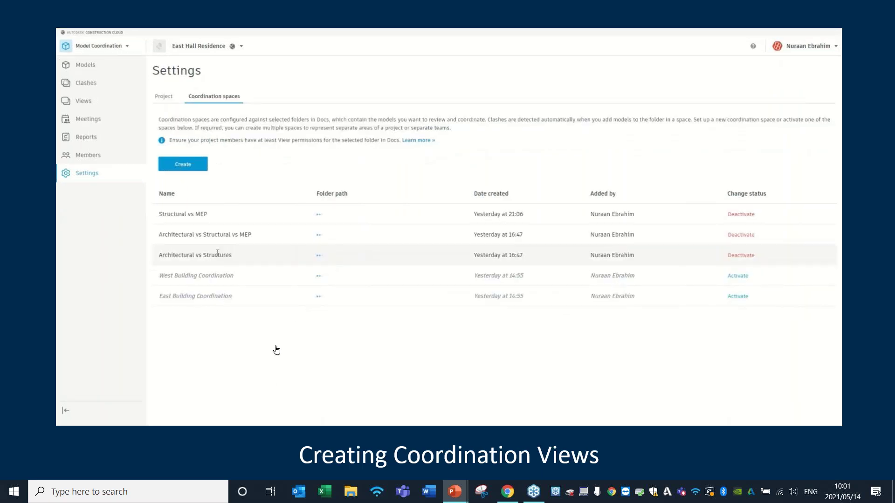
mouse_move(153, 378)
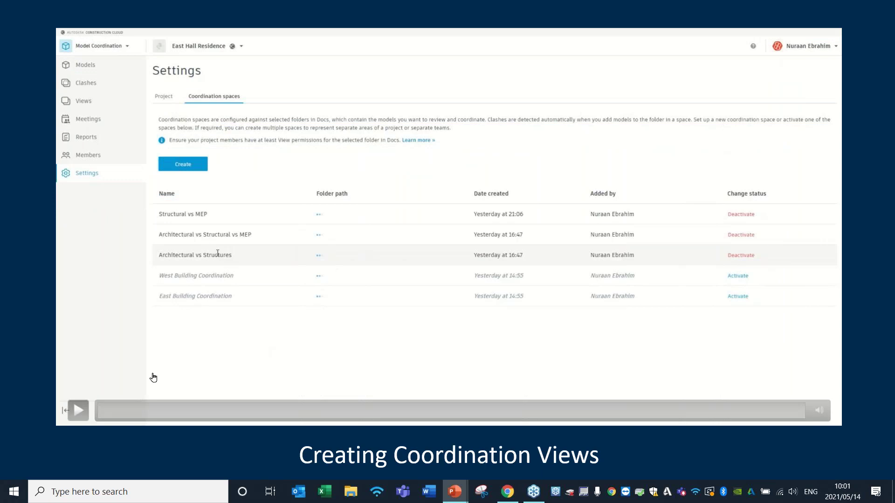
click(78, 411)
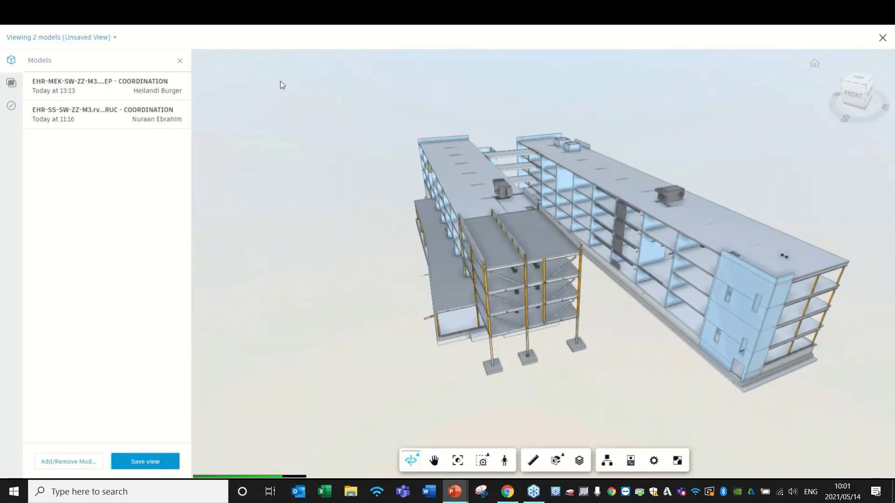
Save the private view "Structural vs MEP" with the description "Structural vs MEP for internal coordination".
mouse_move(336, 309)
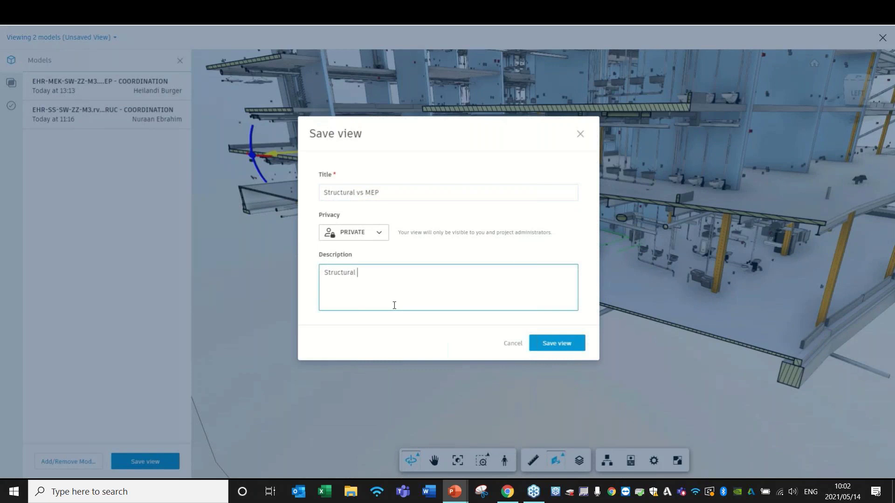
text(vs MEP for internal coordination)
click(549, 343)
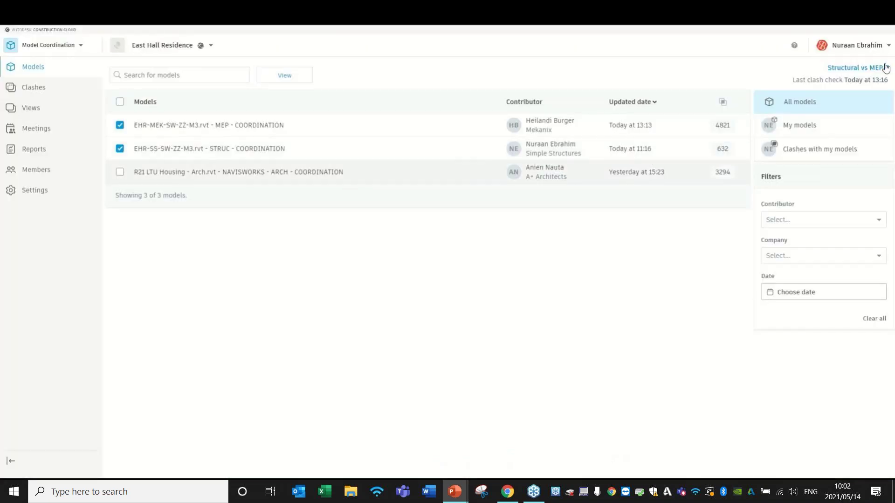
Switch to the Architectural vs Structures coordination space and view the STRUC and ARCH coordination models together.
click(886, 69)
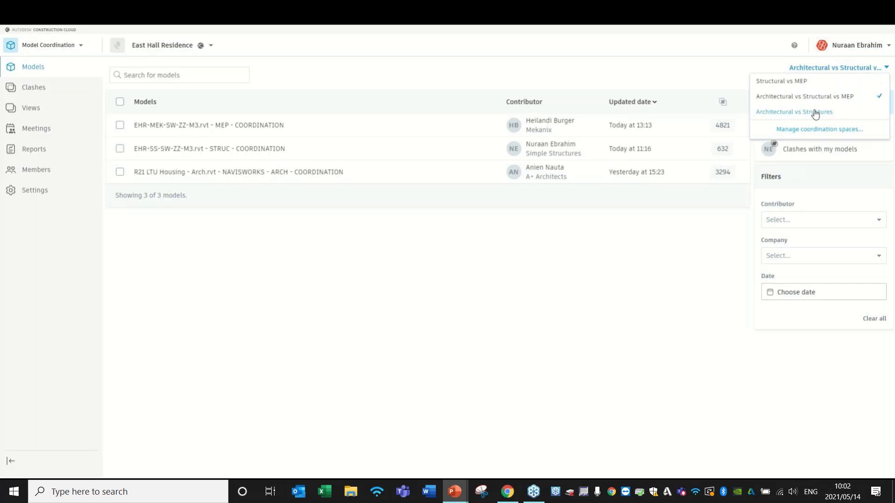
click(816, 112)
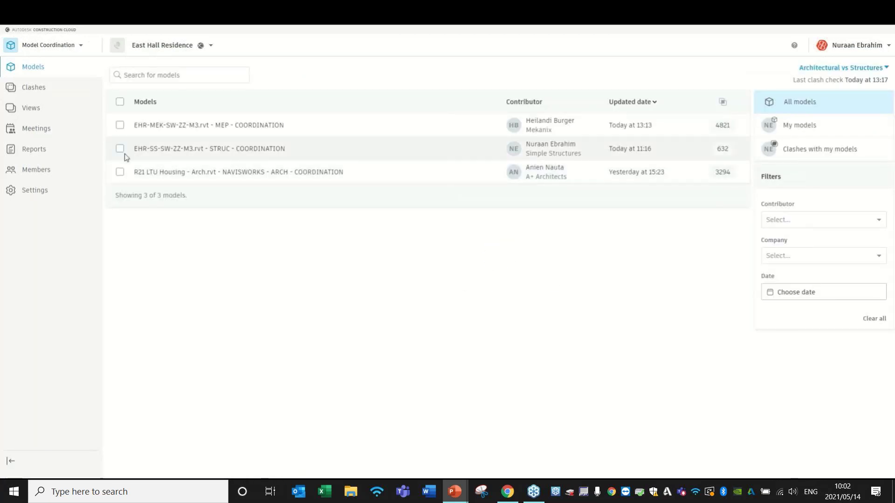
click(120, 148)
click(120, 172)
click(271, 78)
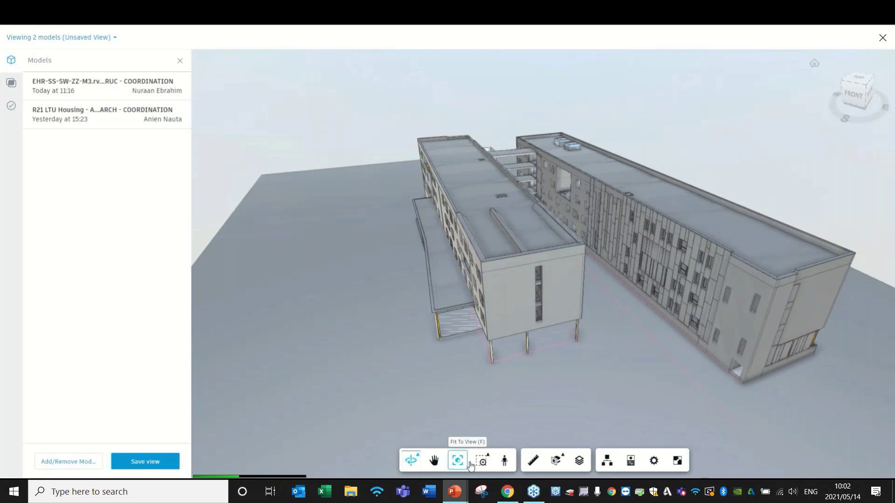
Cut through both buildings with a vertical section plane.
click(556, 460)
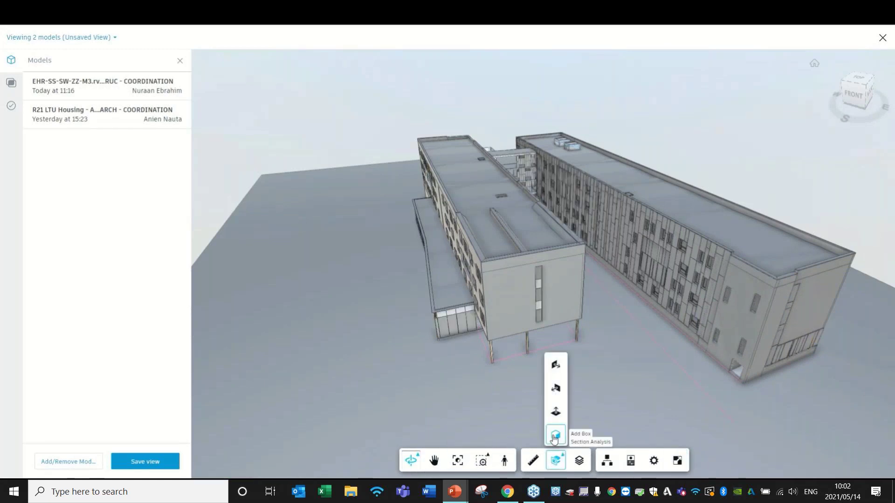
click(556, 366)
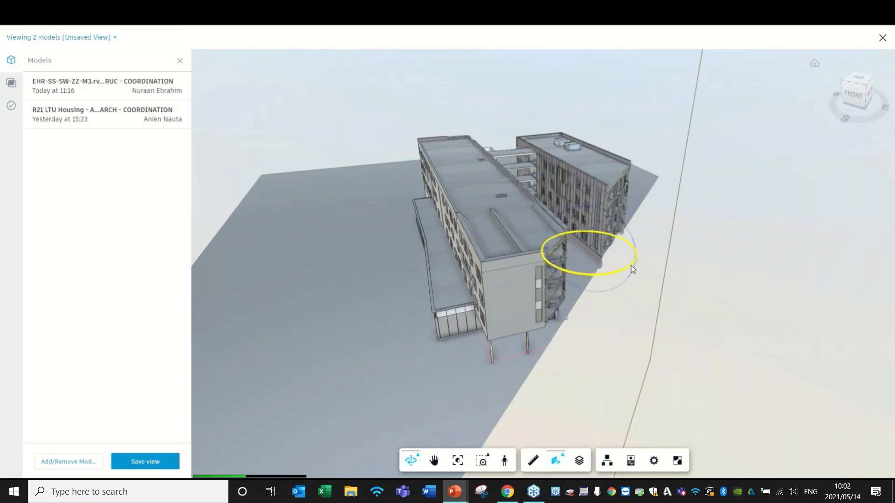
drag(615, 275, 532, 276)
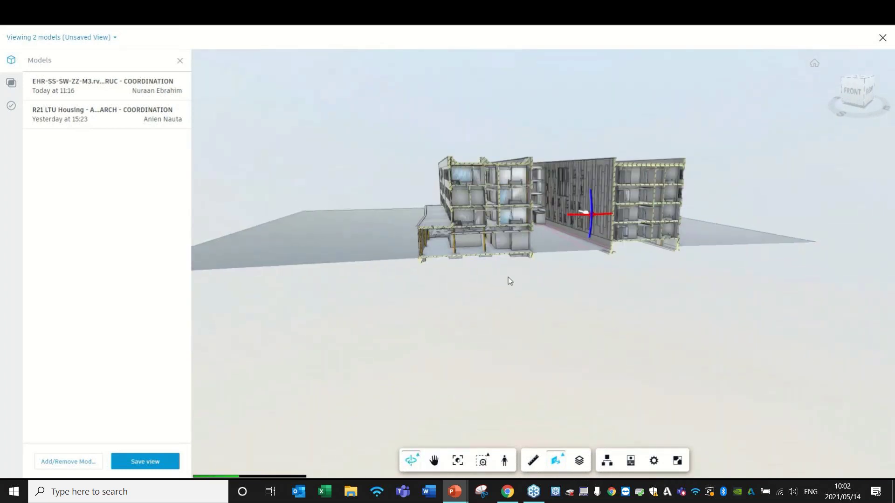
Examine the properties of a fixture in the sectioned ground-floor ceiling and close them again.
scroll(474, 200, up, 3)
scroll(474, 200, up, 10)
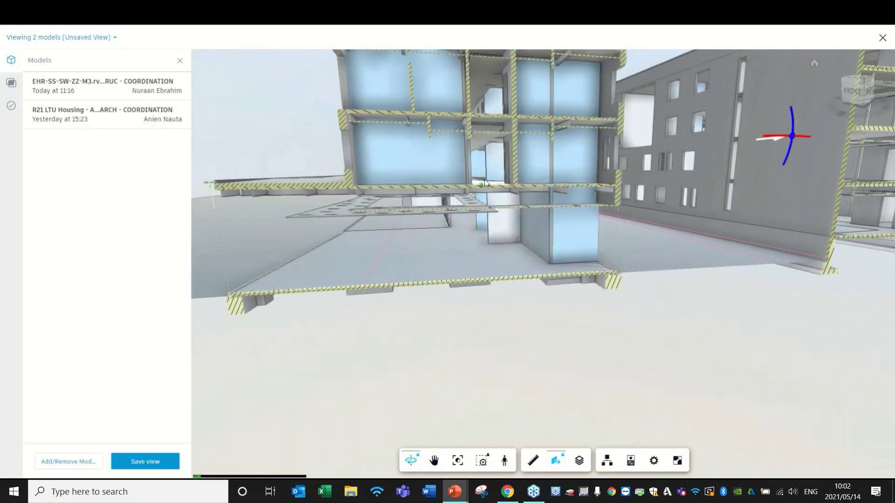
scroll(491, 172, up, 5)
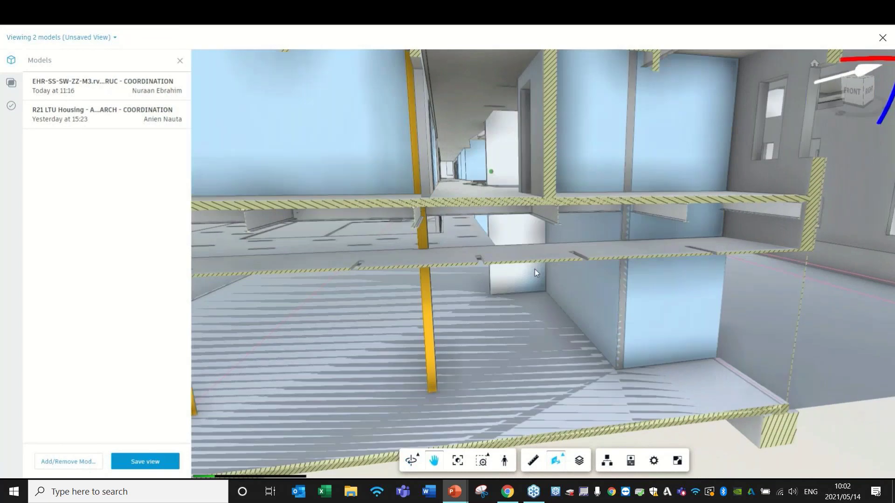
middle_drag(536, 269, 547, 256)
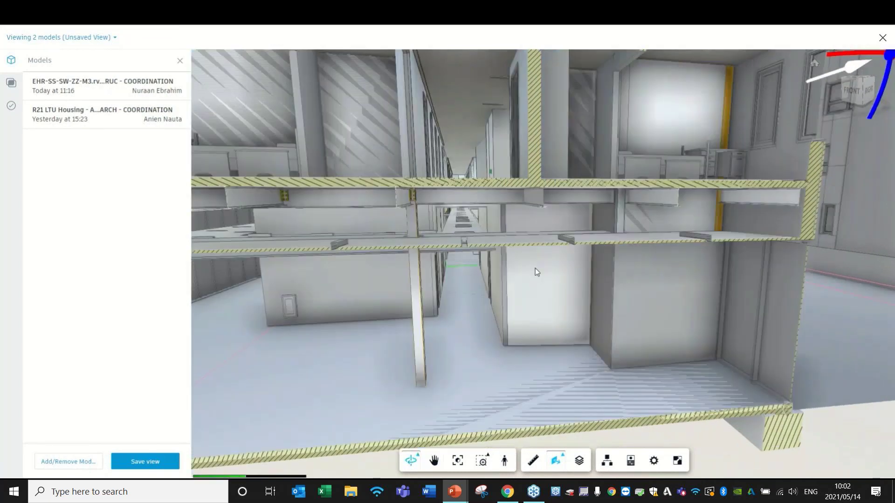
click(571, 239)
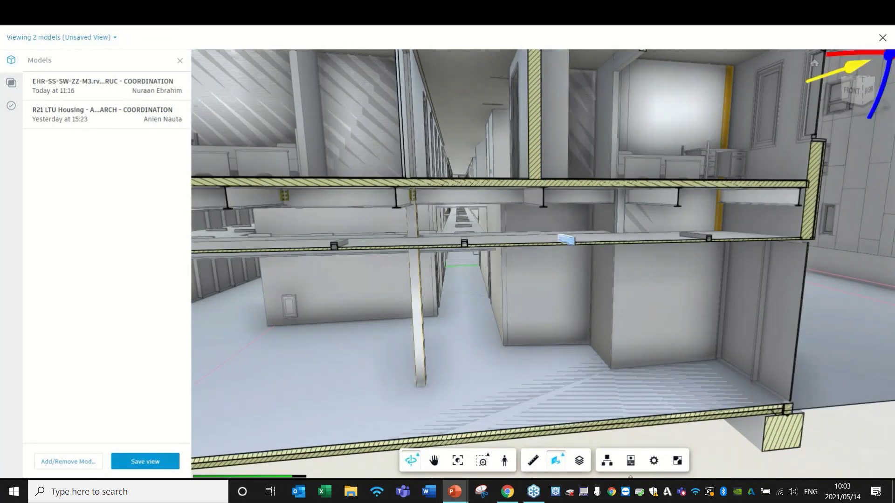
click(630, 469)
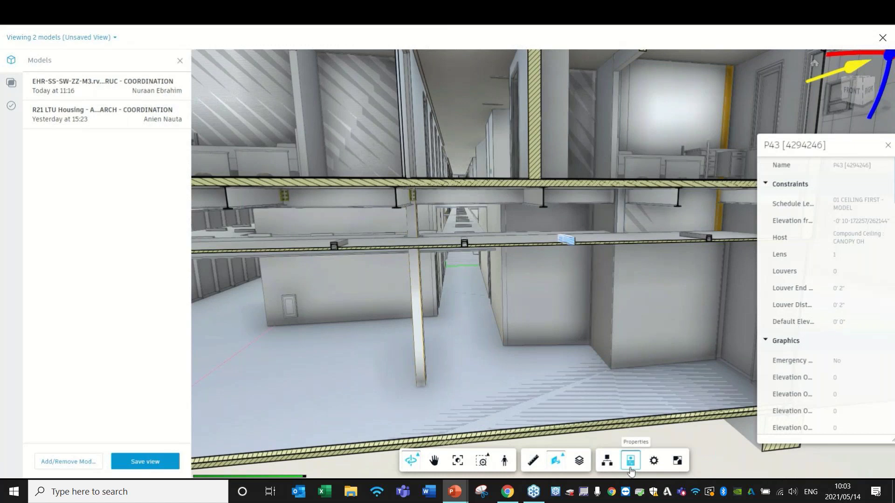
click(631, 470)
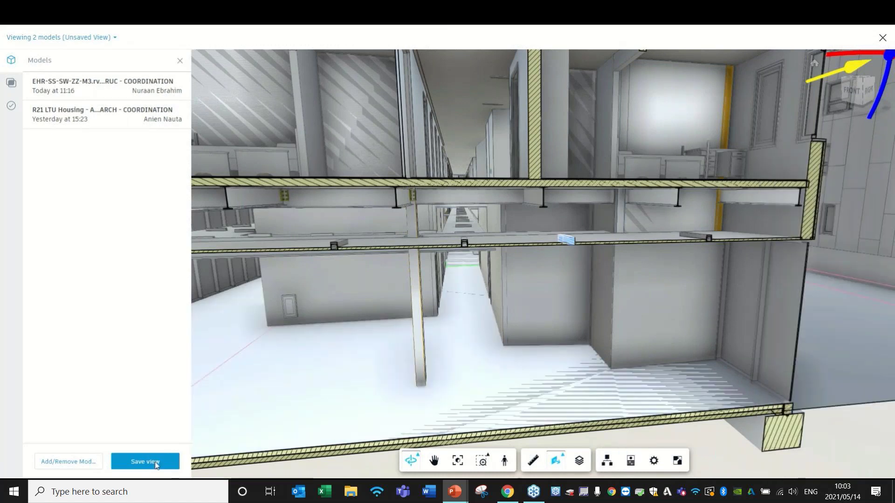
Save the private view "Architectural vs Structural" with the description "Architectural vs Structural for internal coordination", and close the viewer.
click(156, 462)
text(Architectural vs Structural)
click(358, 279)
text(Architectural vs Struct)
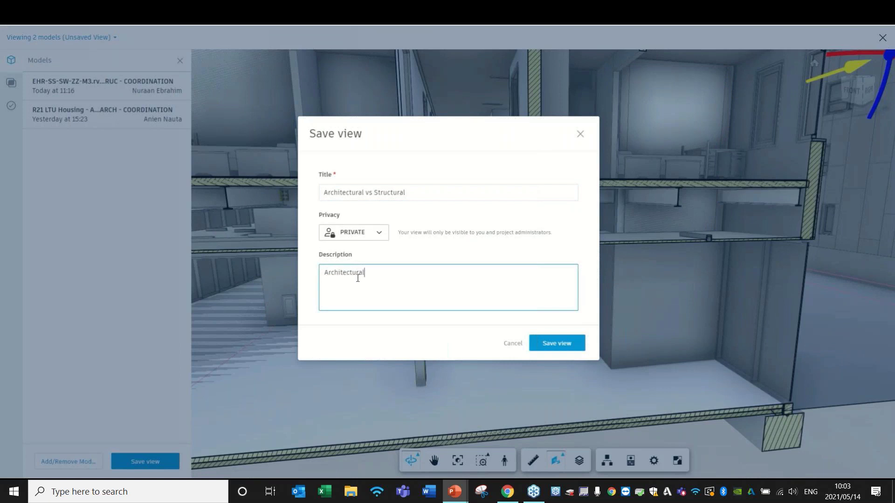
text(ural for interna l coordination)
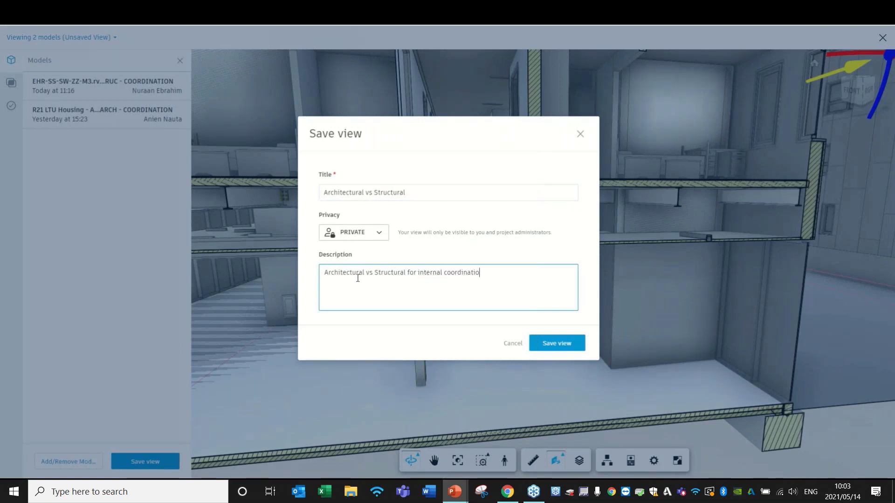
click(568, 341)
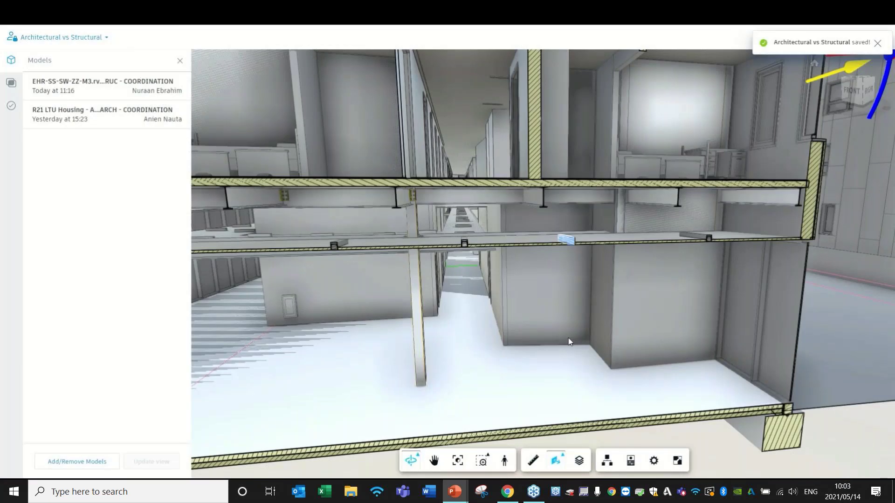
click(883, 37)
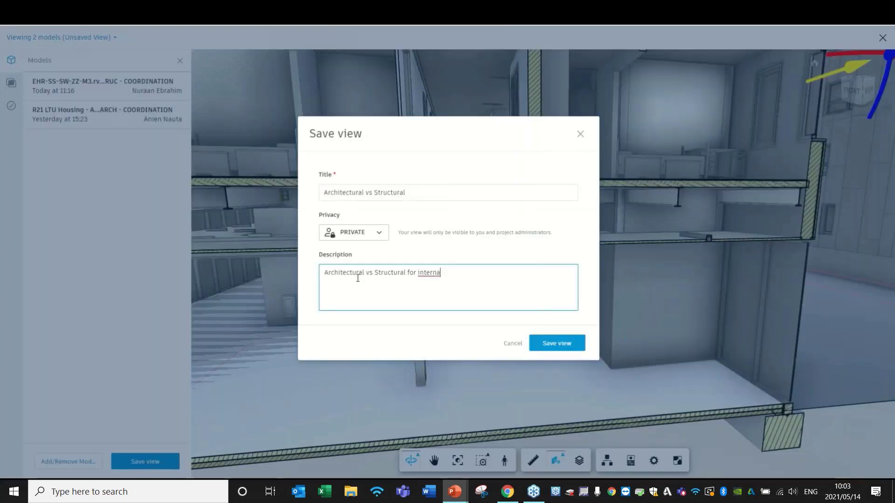
text(ordination)
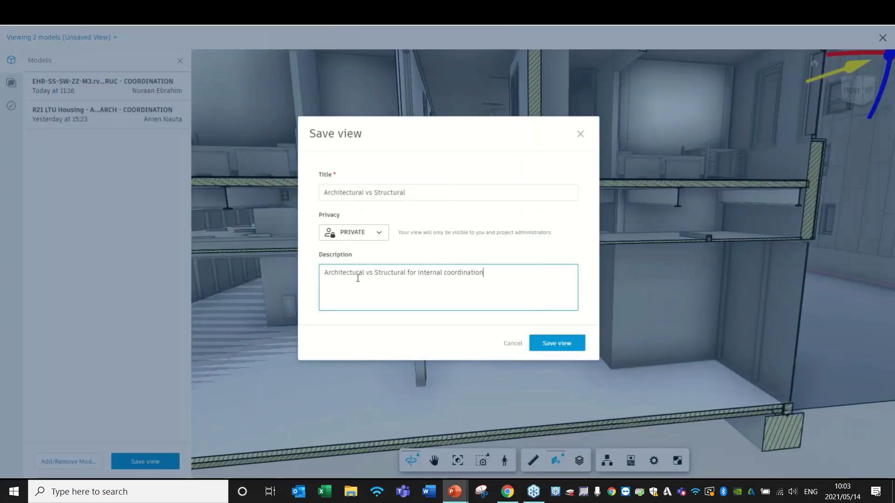
click(569, 342)
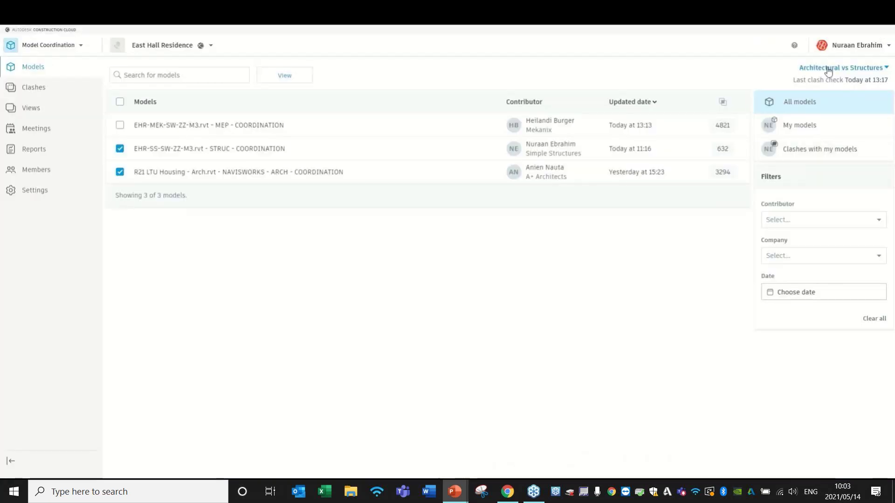
Switch to the Architectural vs Structural vs MEP coordination space.
click(829, 68)
click(822, 97)
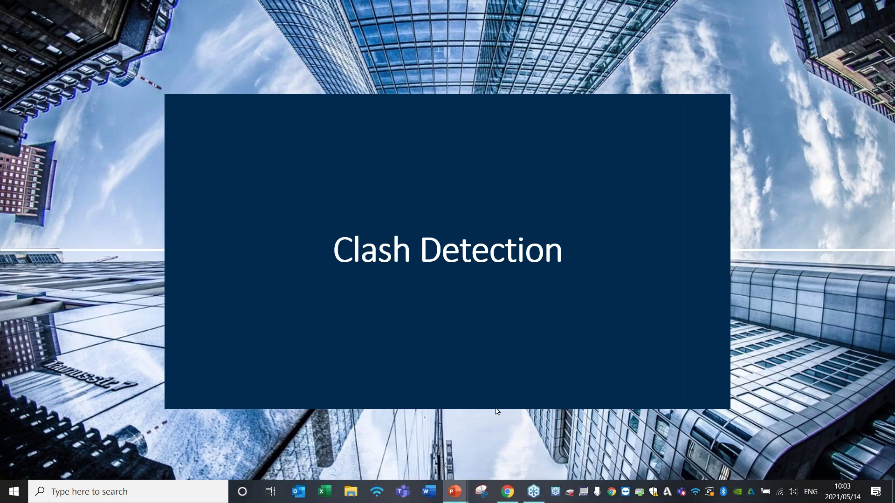
click(255, 360)
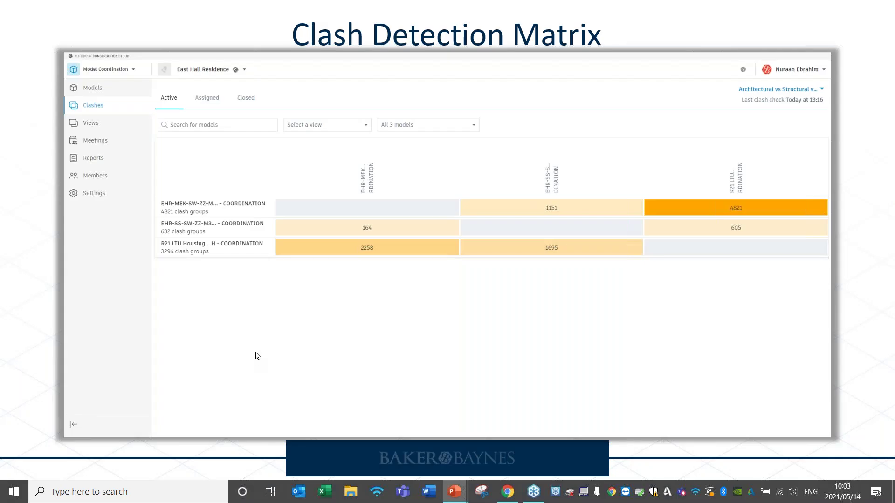